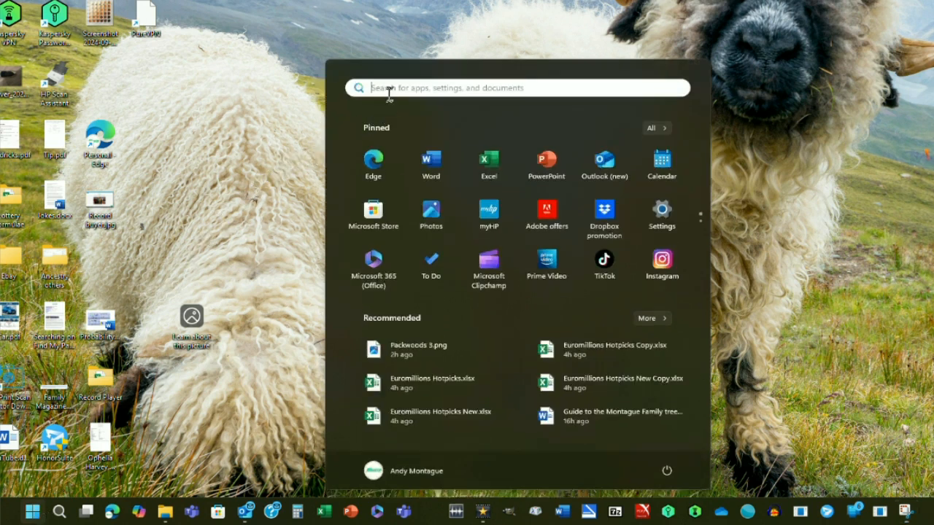
Search Windows for "snipping tool" and open the Snipping Tool app.
{"action": "type", "text": "s"}
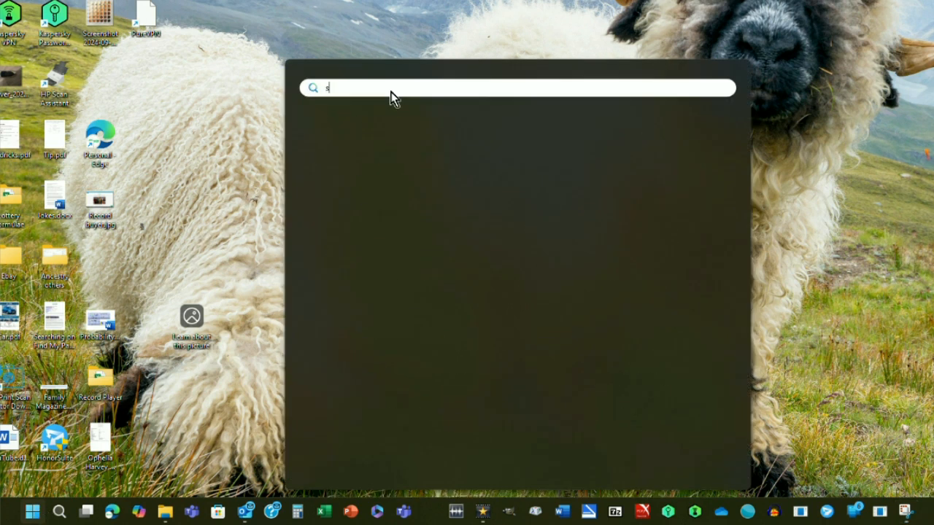
{"action": "type", "text": "nipping tool"}
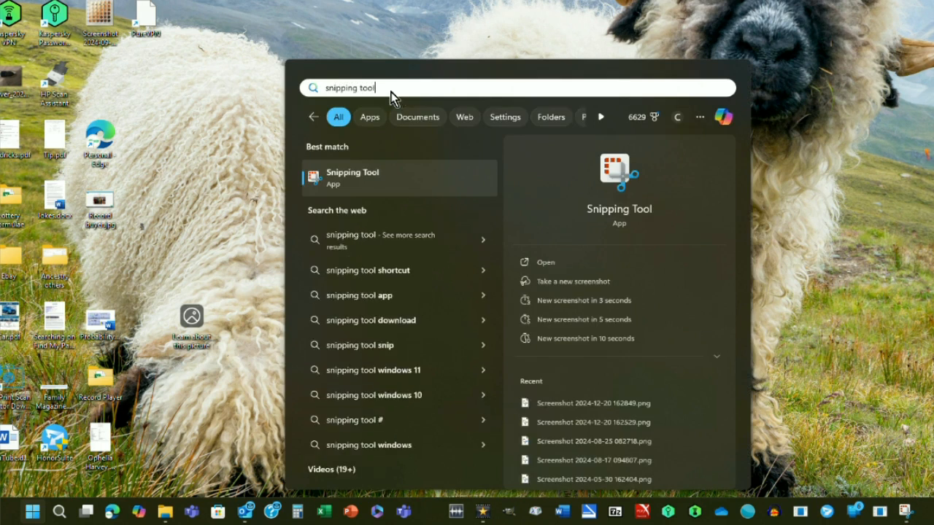
{"action": "left_click", "coordinate": [370, 178]}
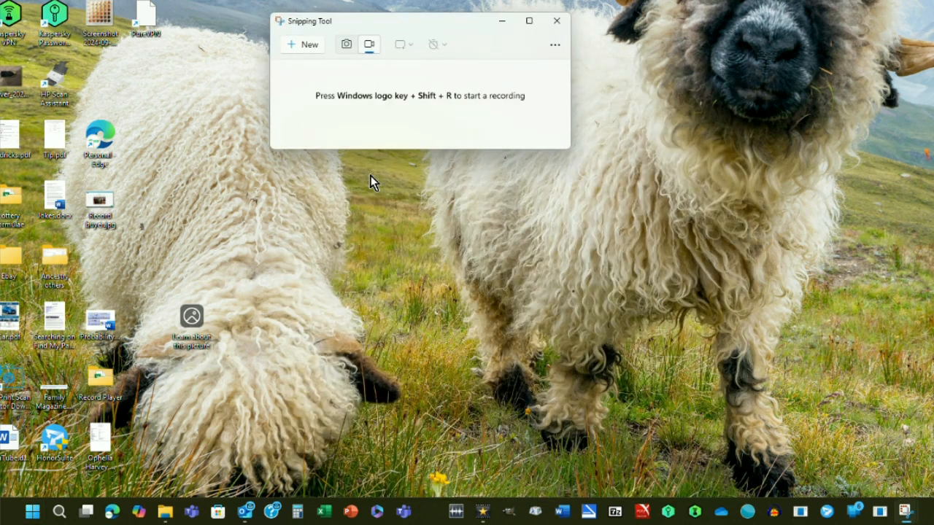
{"action": "left_click", "coordinate": [348, 45]}
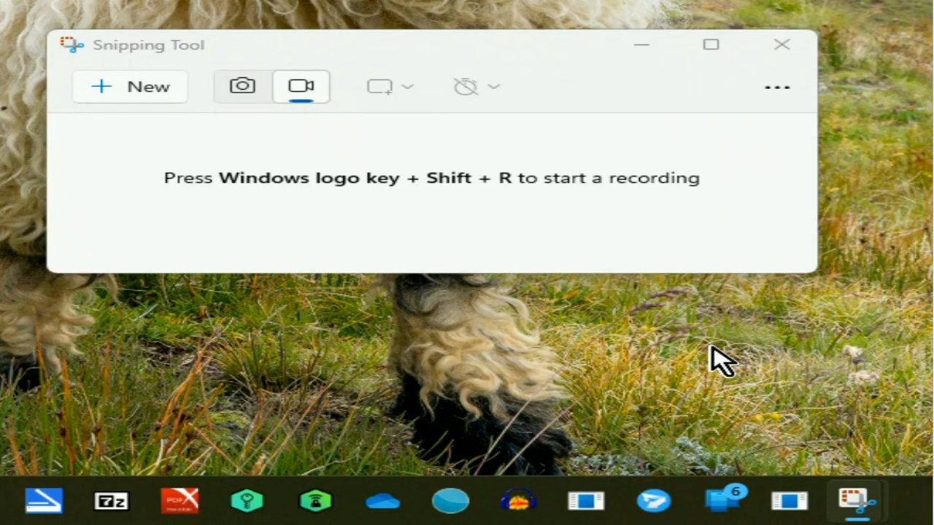
{"action": "right_click", "coordinate": [865, 502]}
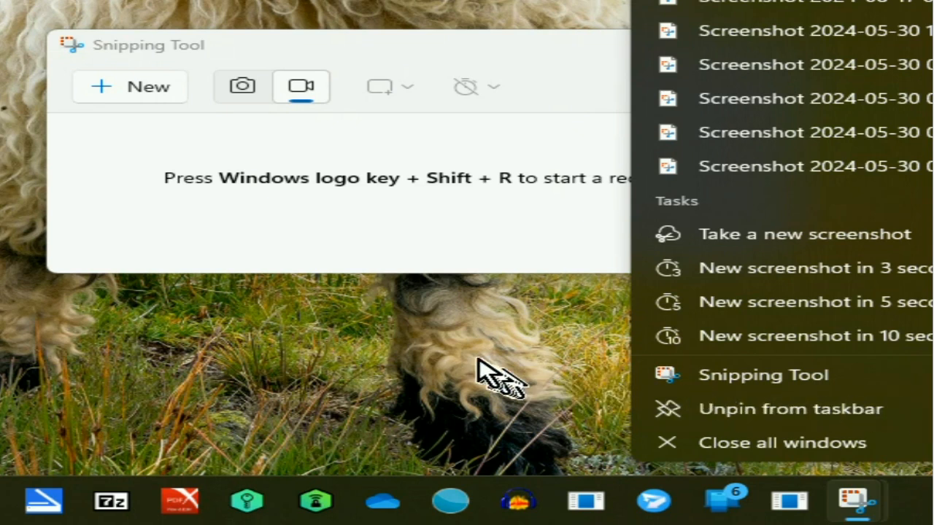
{"action": "left_click", "coordinate": [455, 365]}
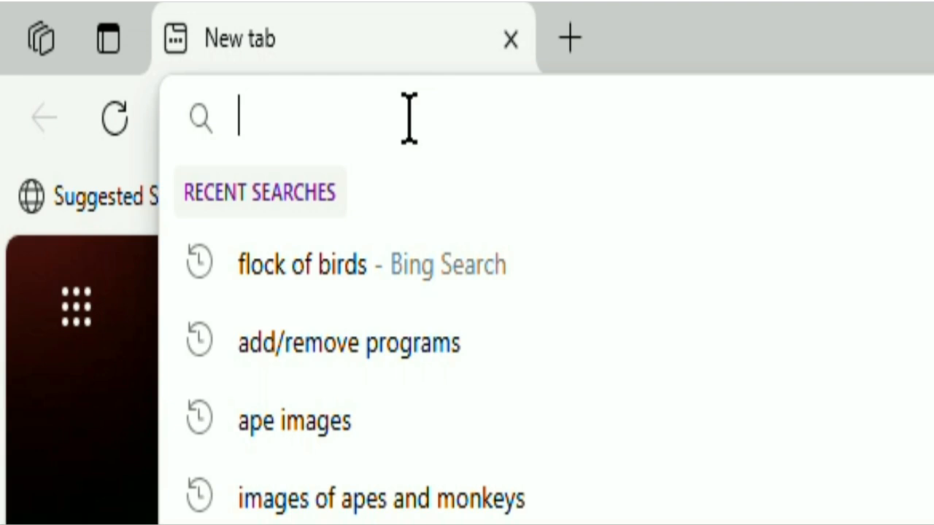
Search the web for "images of apes and monkeys" and open the picture of the grinning chimpanzee.
{"action": "type", "text": "images of apes and monkey"}
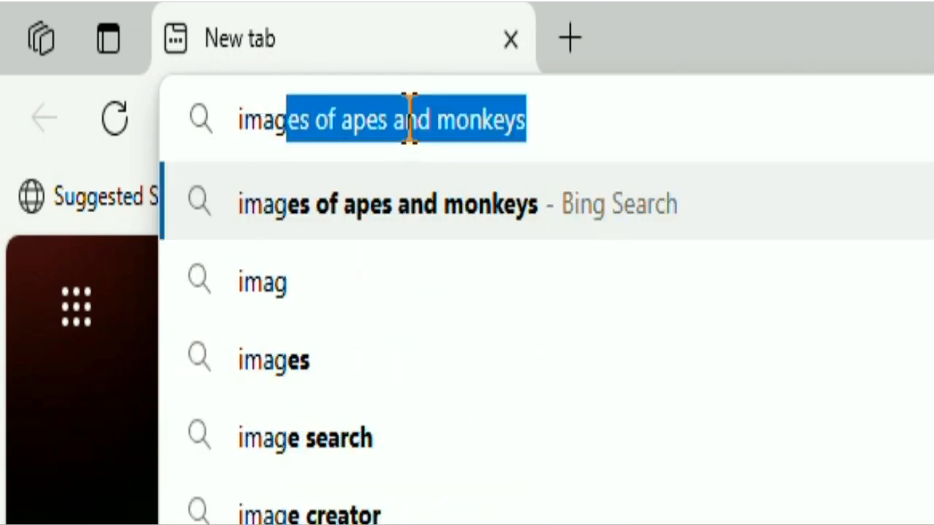
{"action": "type", "text": "s"}
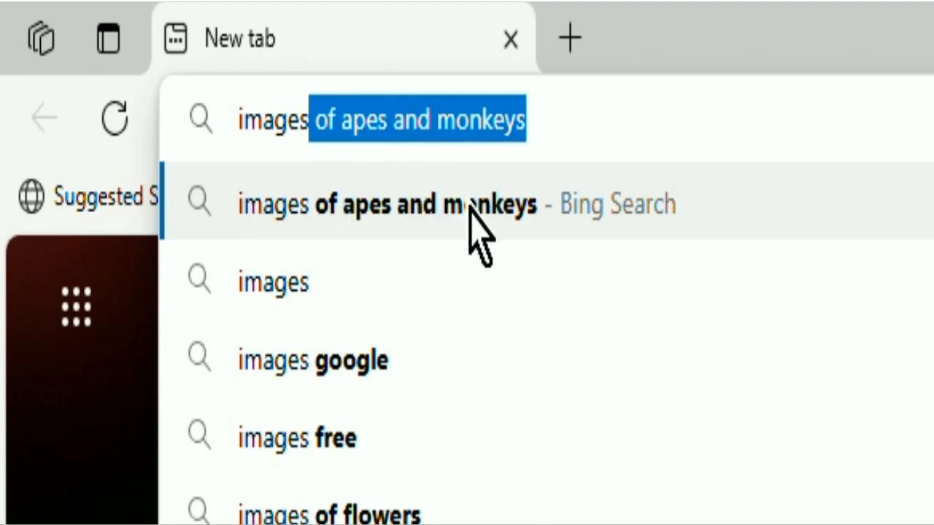
{"action": "left_click", "coordinate": [532, 213]}
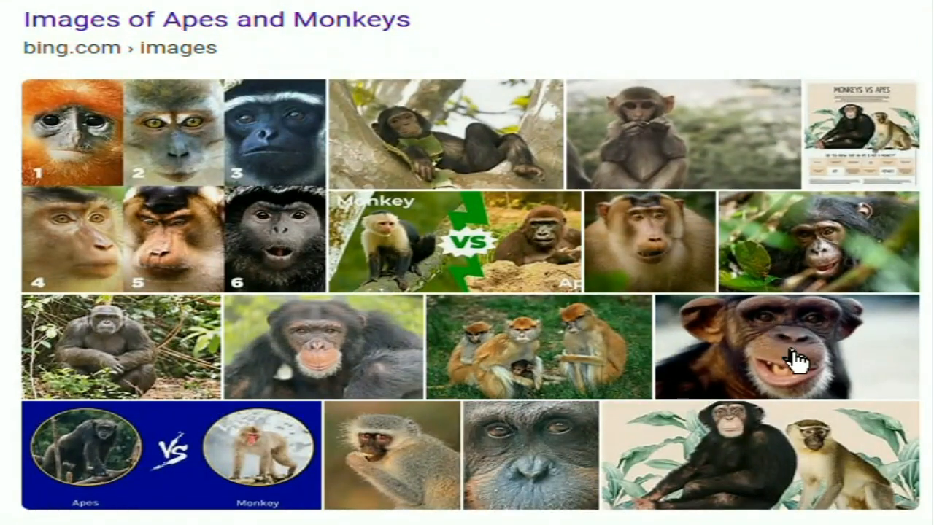
{"action": "left_click", "coordinate": [795, 354]}
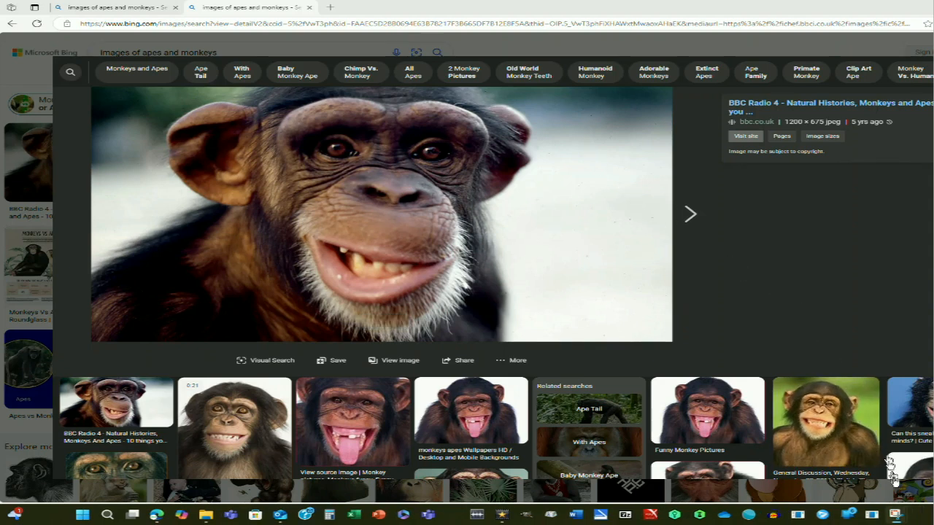
Switch to Snipping Tool, set it to screenshot mode and capture a rectangular snip of the enlarged chimpanzee picture.
{"action": "mouse_move", "coordinate": [896, 518]}
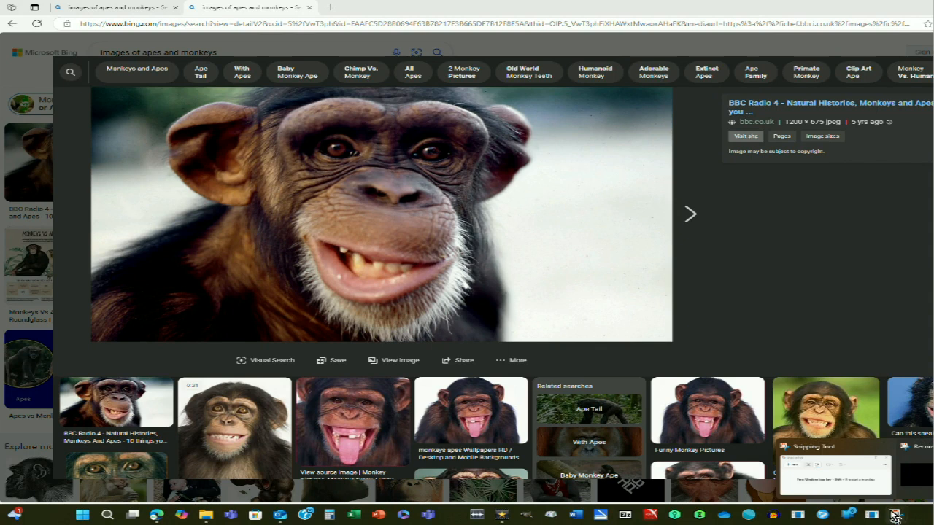
{"action": "left_click", "coordinate": [835, 473]}
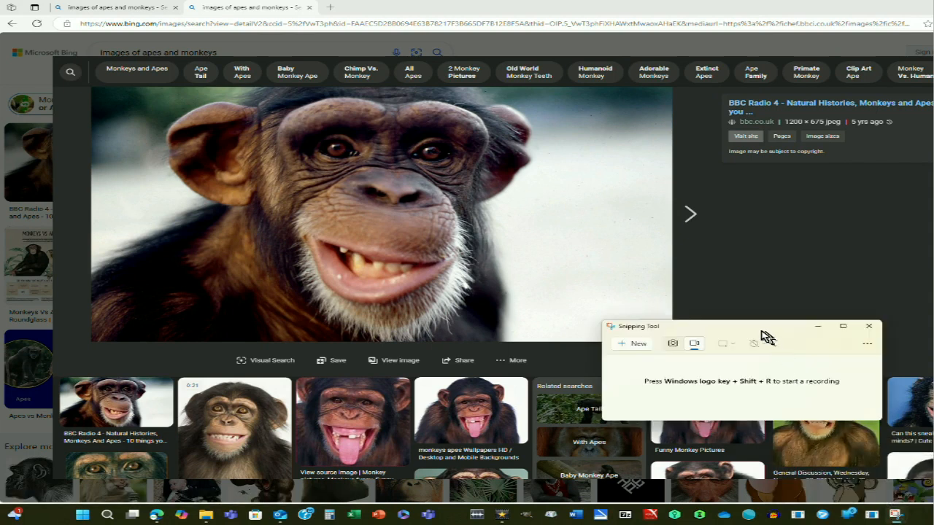
{"action": "left_click", "coordinate": [672, 343]}
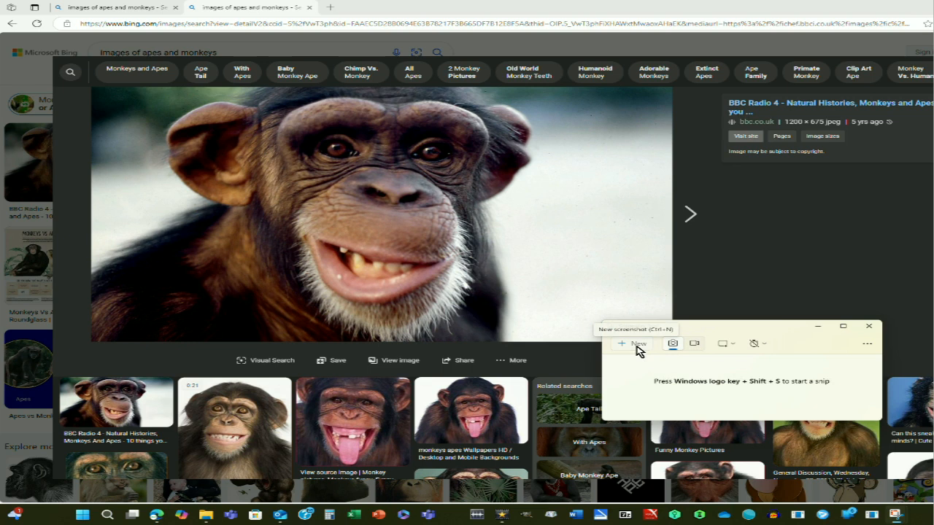
{"action": "left_click", "coordinate": [637, 343]}
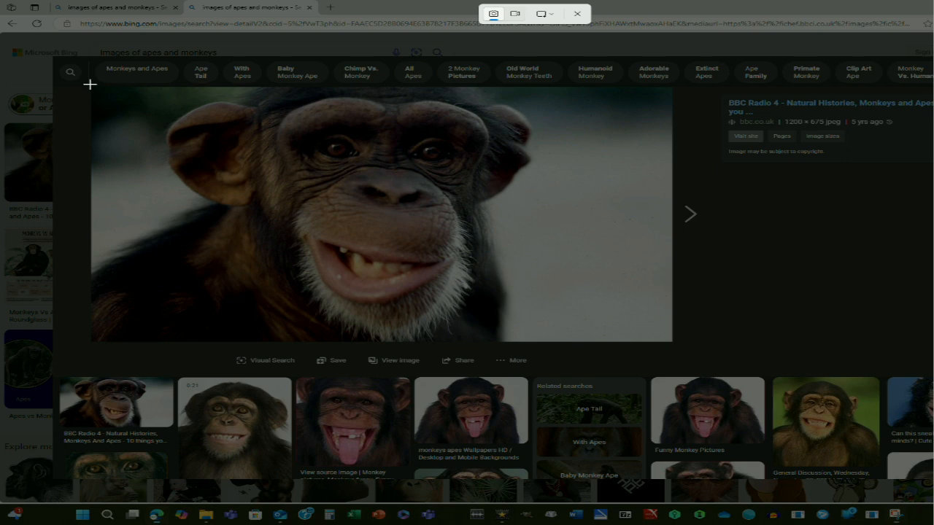
{"action": "left_click_drag", "start_coordinate": [89, 84], "coordinate": [674, 355]}
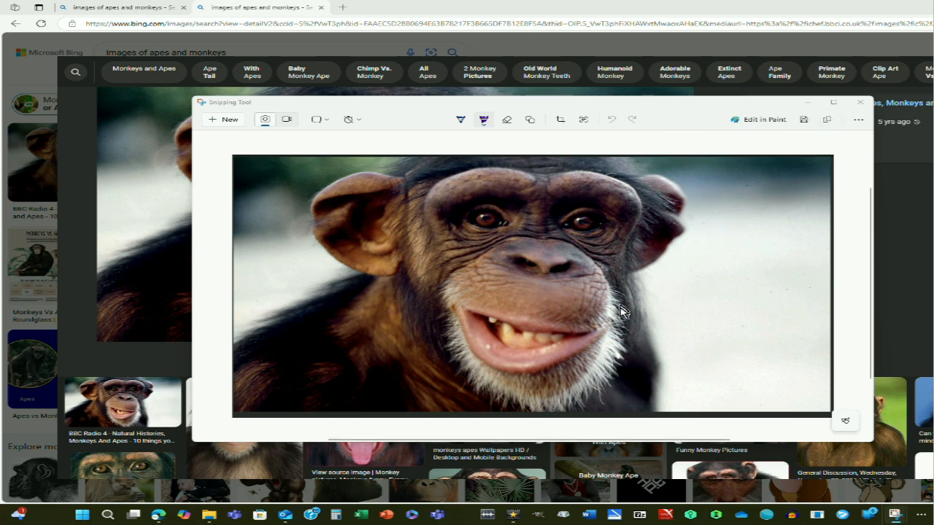
Switch to Word and create a blank document.
{"action": "left_click", "coordinate": [589, 517]}
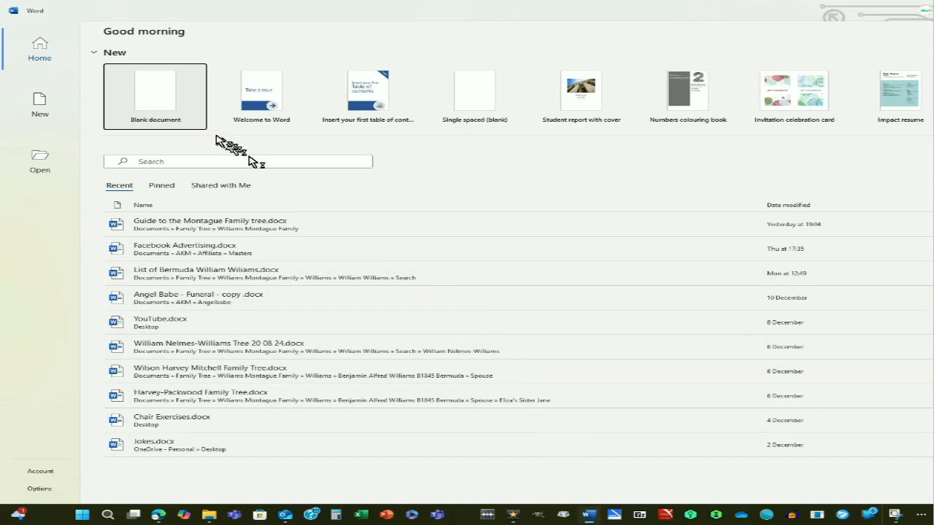
{"action": "left_click", "coordinate": [161, 101]}
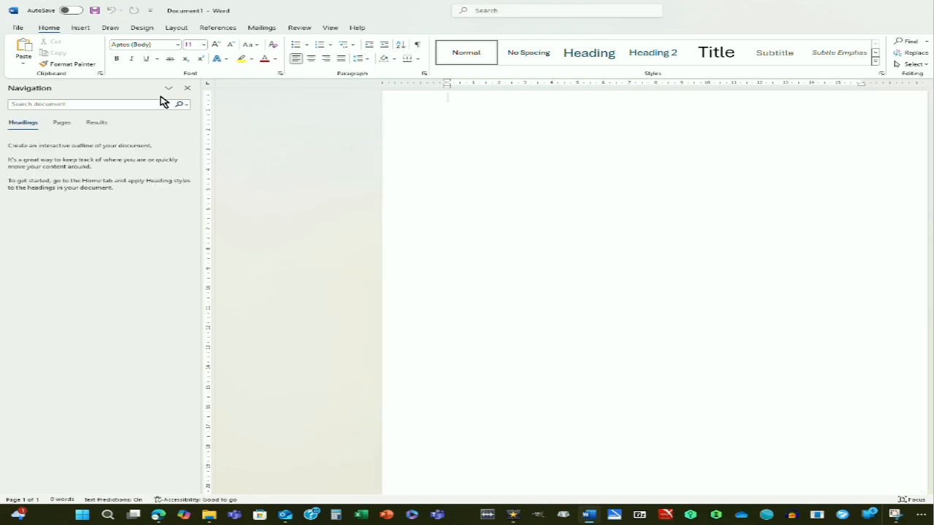
{"action": "left_click", "coordinate": [505, 10]}
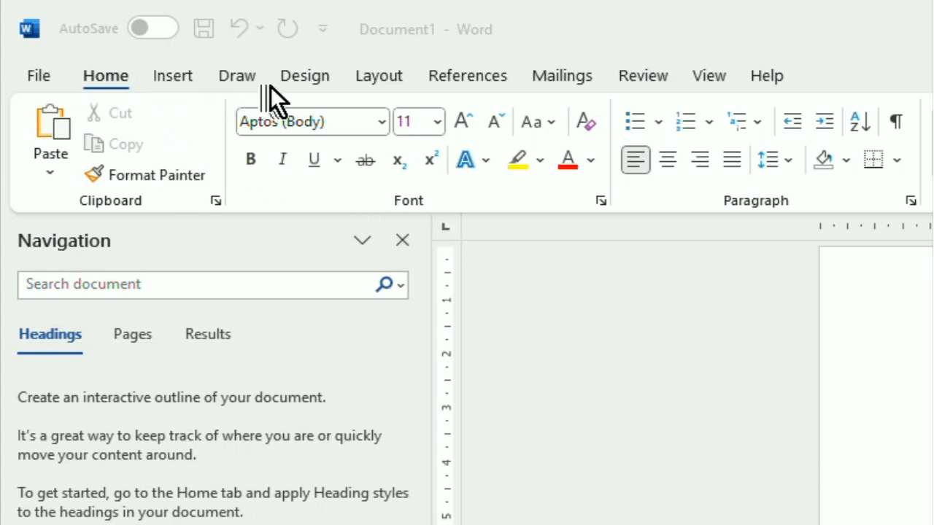
Set the document's page size to A3 and its orientation to Landscape.
{"action": "left_click", "coordinate": [375, 77]}
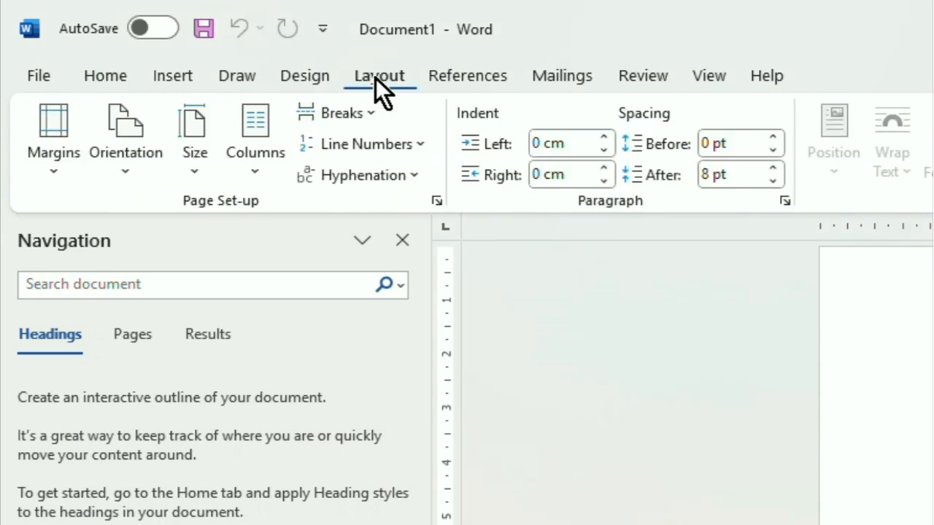
{"action": "left_click", "coordinate": [197, 172]}
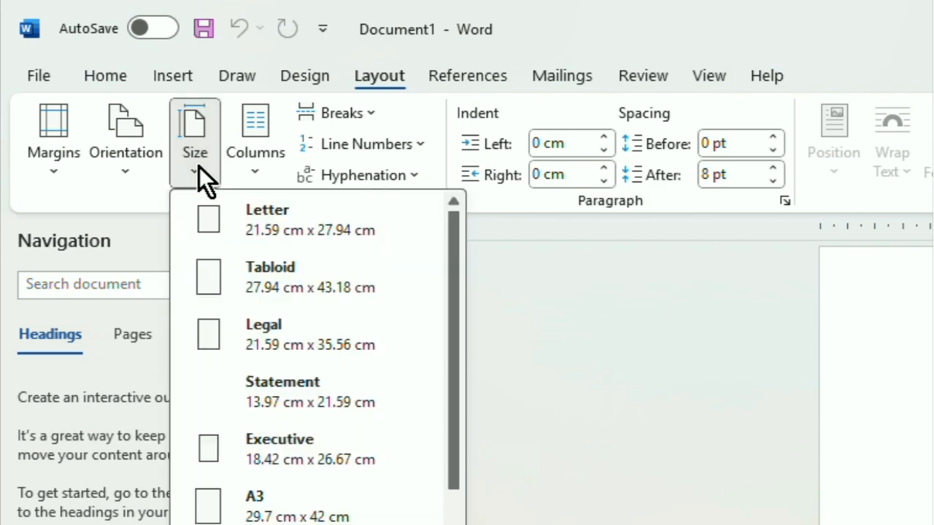
{"action": "left_click", "coordinate": [295, 502]}
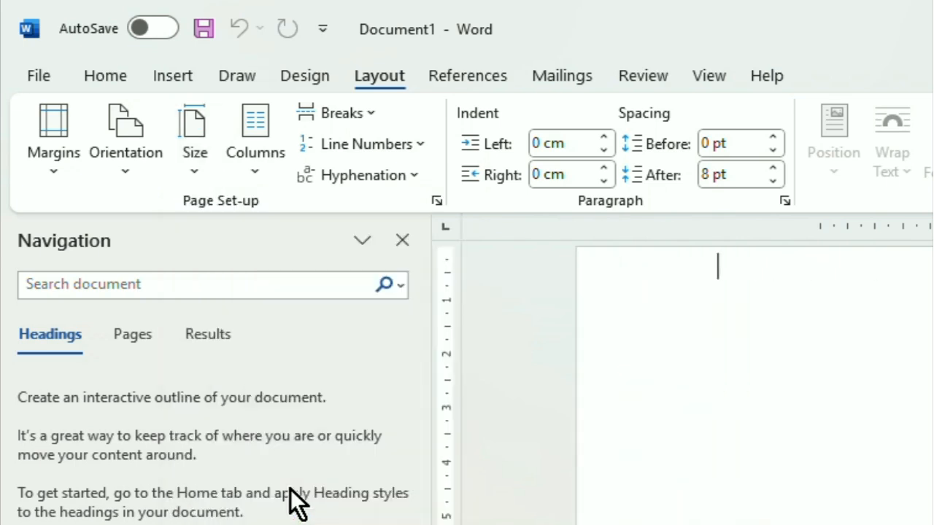
{"action": "left_click", "coordinate": [128, 167]}
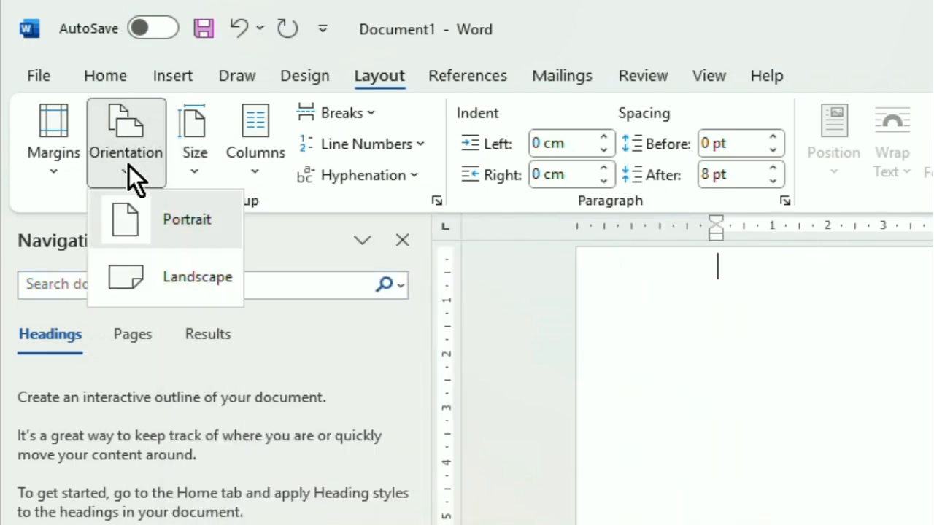
{"action": "left_click", "coordinate": [140, 273]}
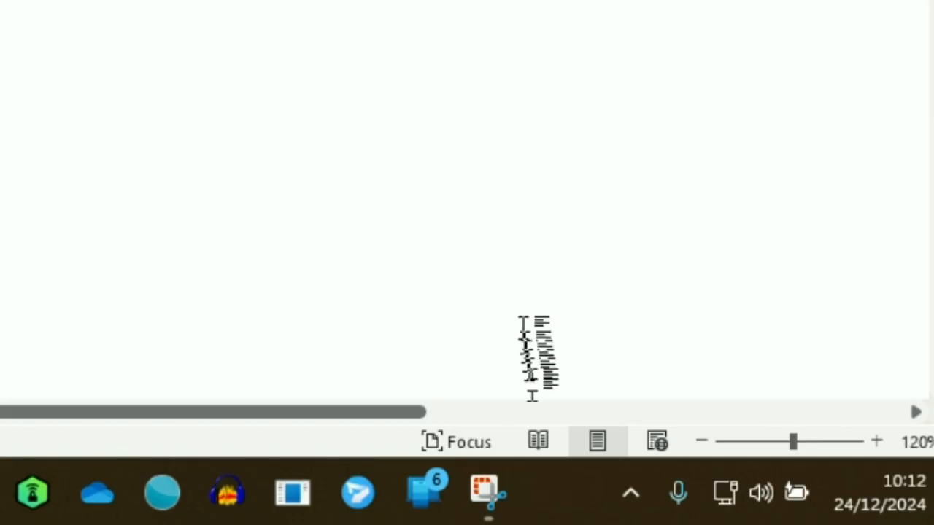
Copy the chimpanzee snip from Snipping Tool, minimise that window, and paste the picture into the Word document.
{"action": "mouse_move", "coordinate": [487, 490]}
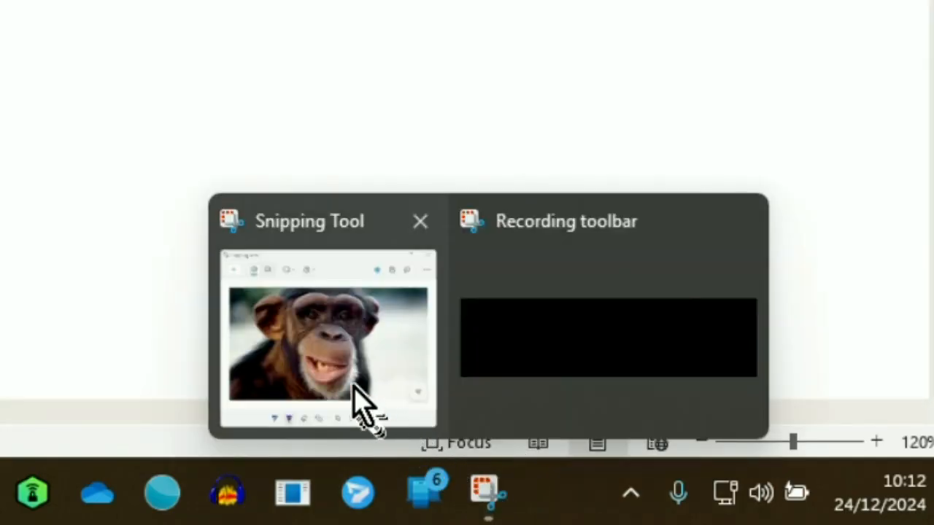
{"action": "left_click", "coordinate": [365, 406]}
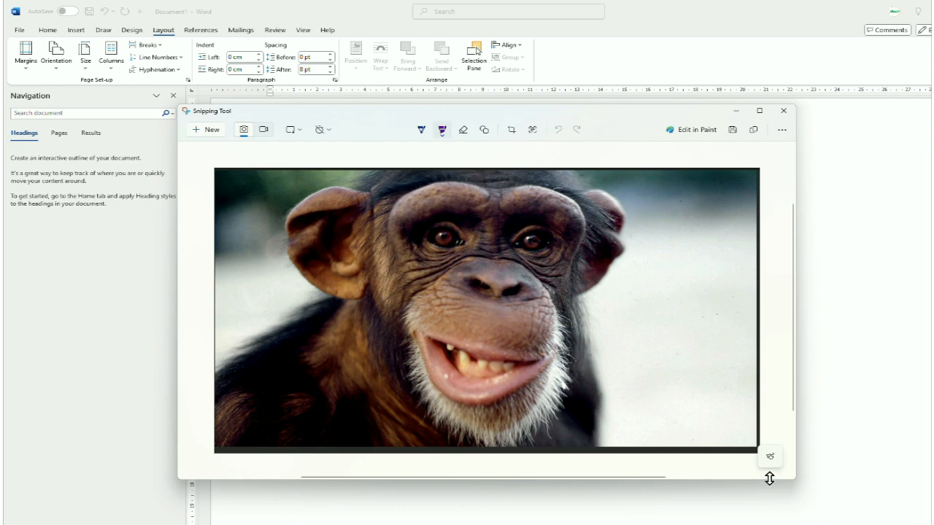
{"action": "left_click", "coordinate": [755, 137]}
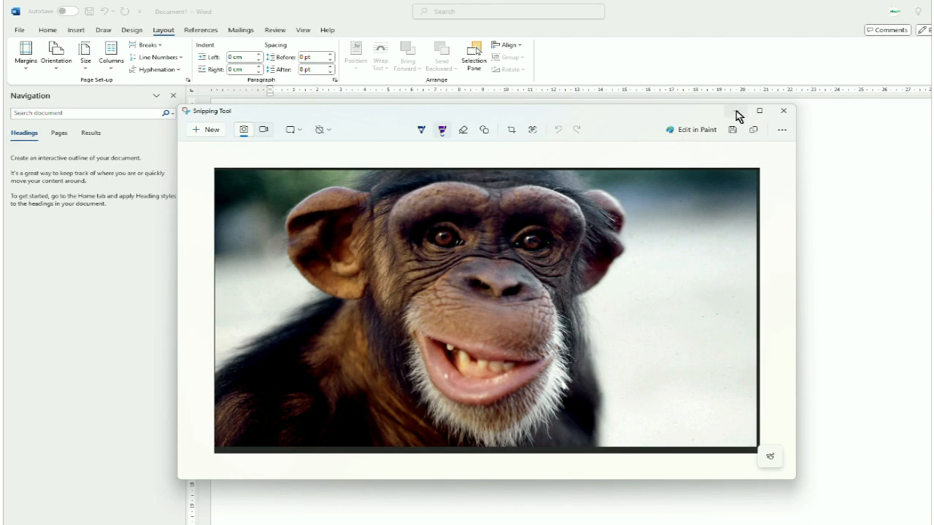
{"action": "left_click", "coordinate": [737, 112]}
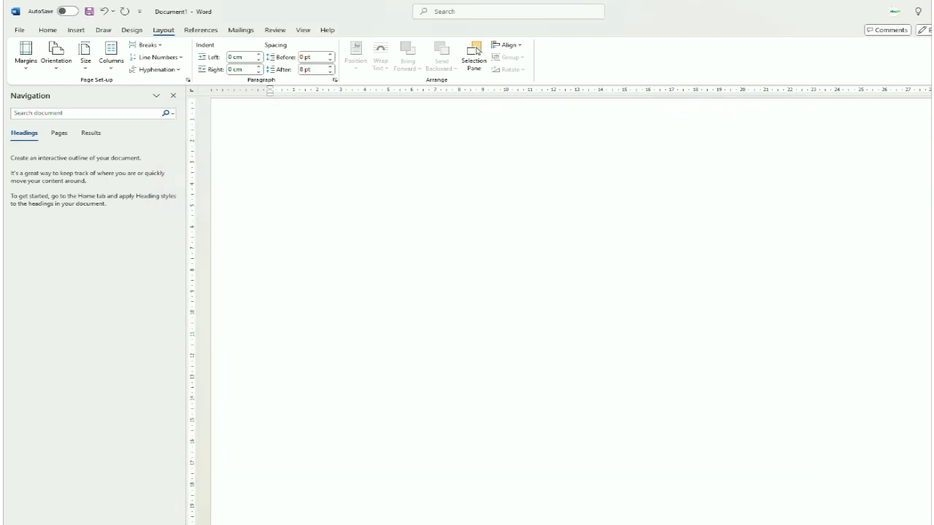
{"action": "right_click", "coordinate": [280, 138]}
{"action": "left_click", "coordinate": [305, 204]}
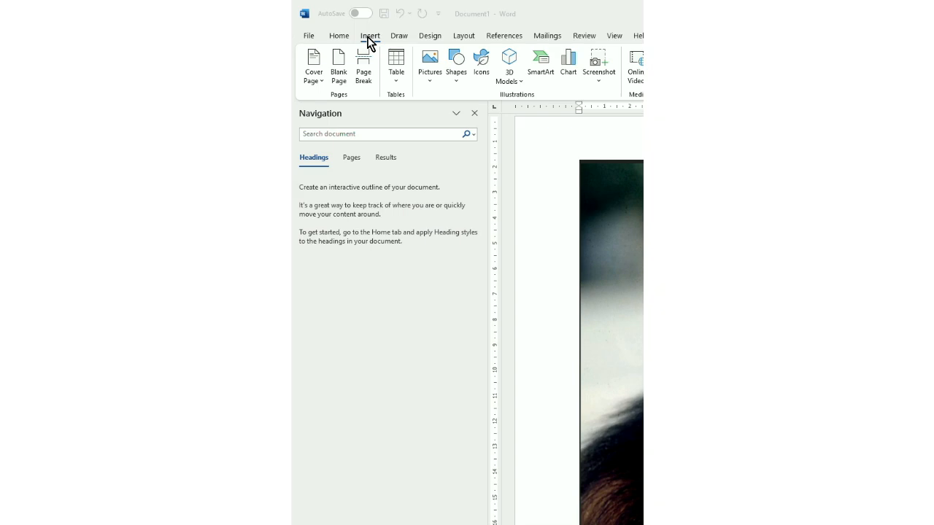
Insert an oval speech bubble call-out over the pale background beside the chimpanzee's face.
{"action": "left_click", "coordinate": [367, 37]}
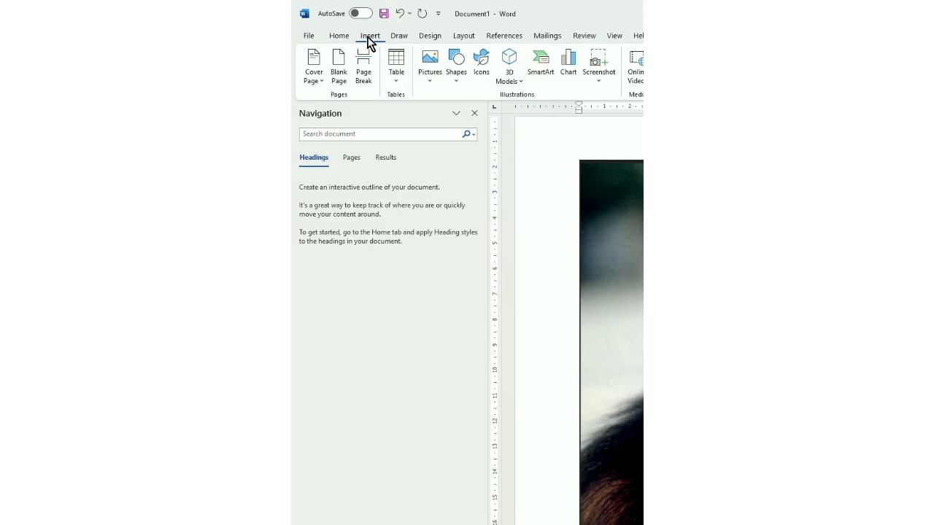
{"action": "left_click", "coordinate": [455, 81]}
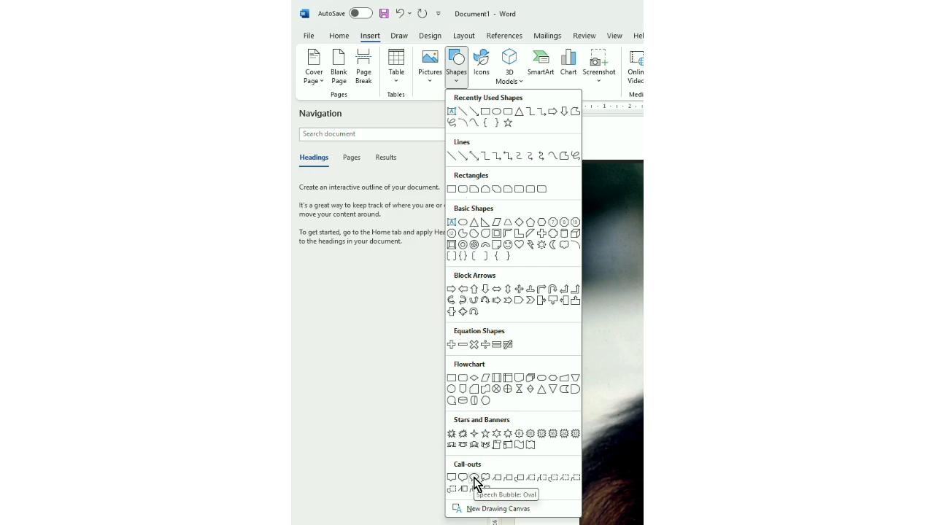
{"action": "left_click", "coordinate": [479, 475]}
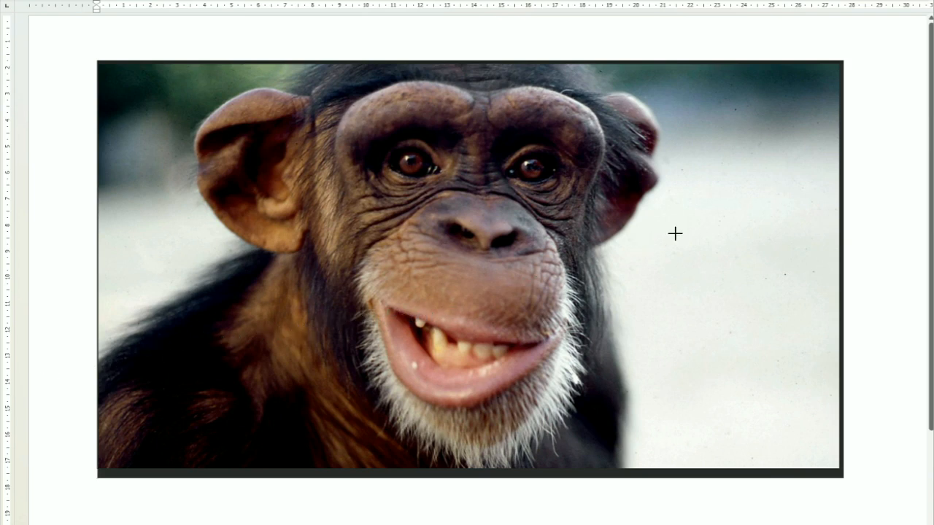
{"action": "left_click_drag", "start_coordinate": [626, 199], "coordinate": [823, 428]}
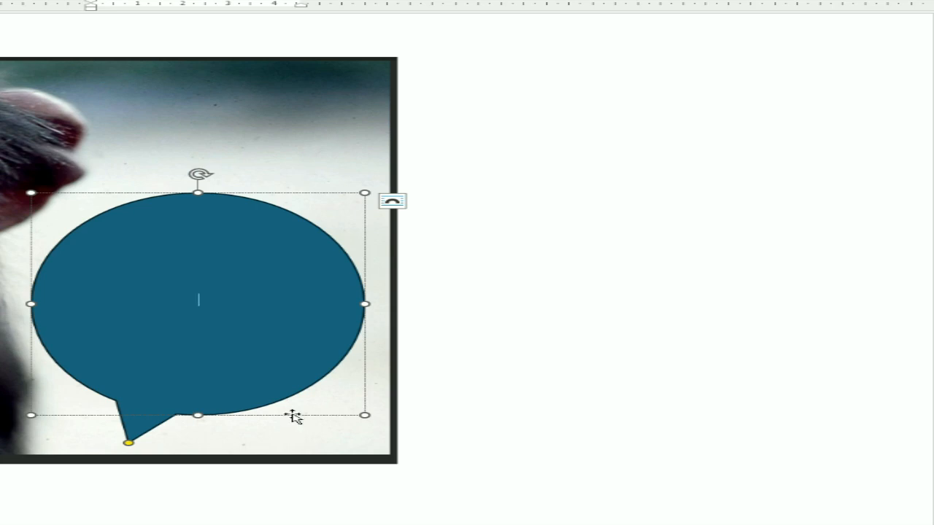
Format the speech bubble shape with No fill.
{"action": "left_click", "coordinate": [292, 416]}
{"action": "right_click", "coordinate": [292, 417]}
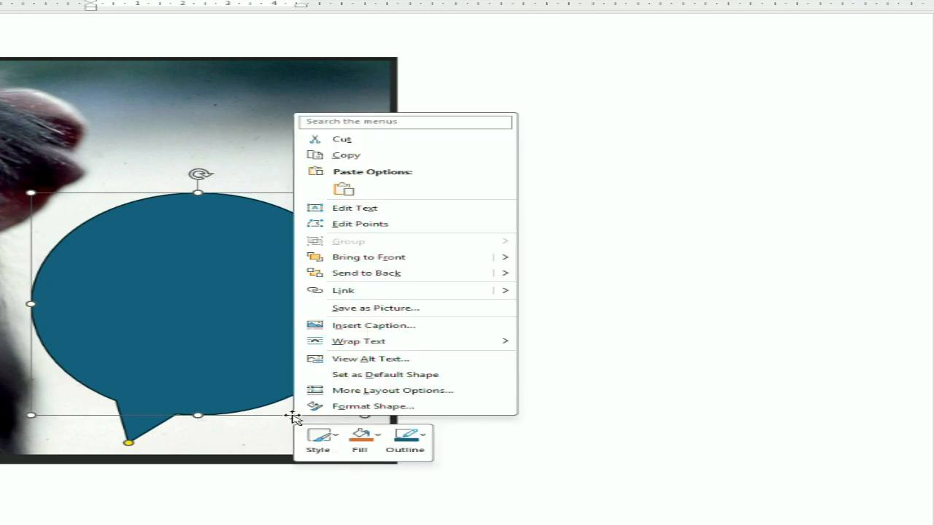
{"action": "left_click", "coordinate": [341, 408]}
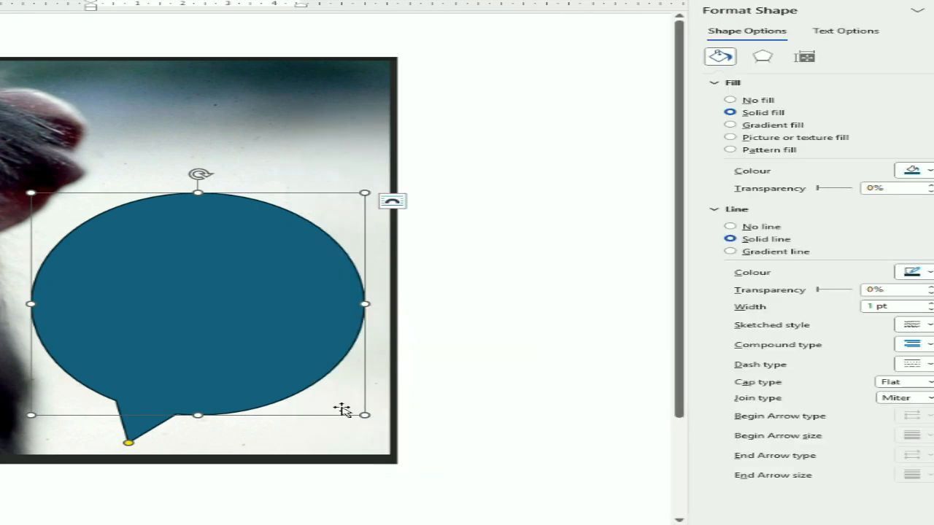
{"action": "left_click", "coordinate": [751, 105]}
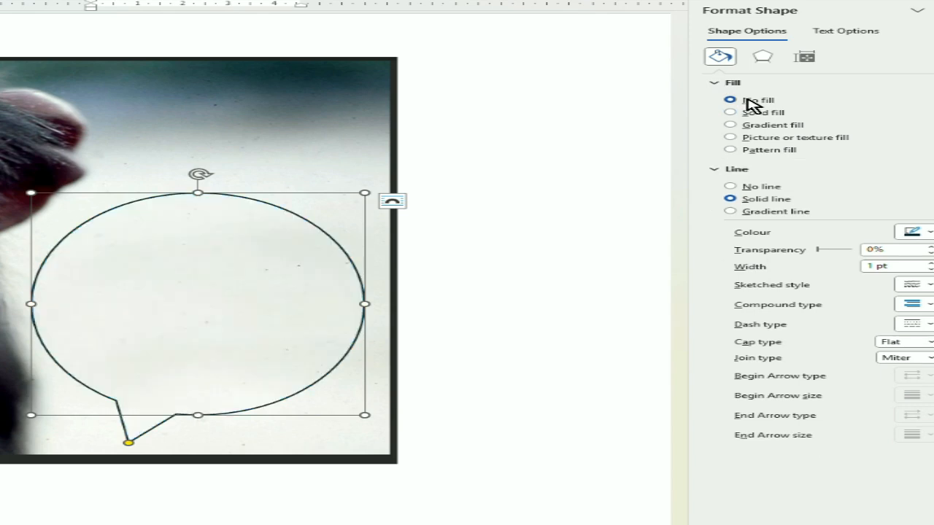
Give the speech bubble a solid outline in the theme colour Black, Text 1.
{"action": "left_click", "coordinate": [737, 187]}
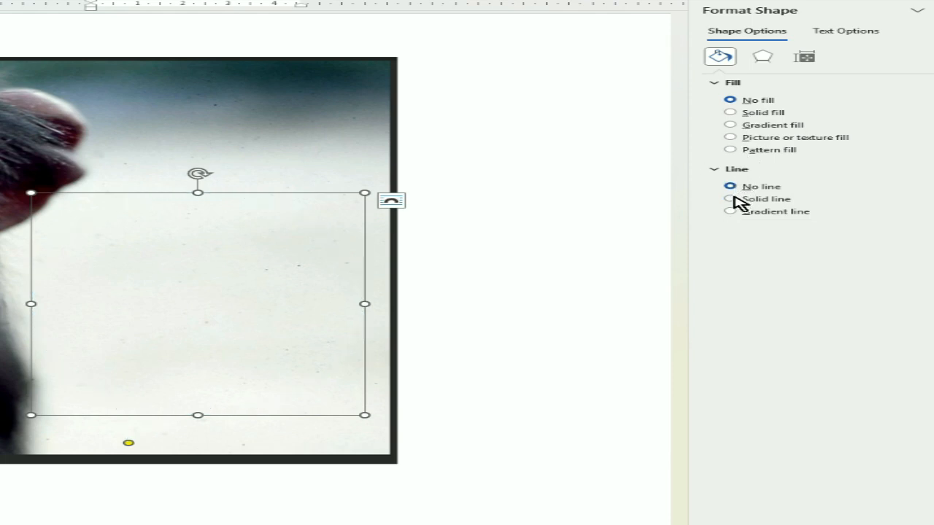
{"action": "left_click", "coordinate": [733, 199]}
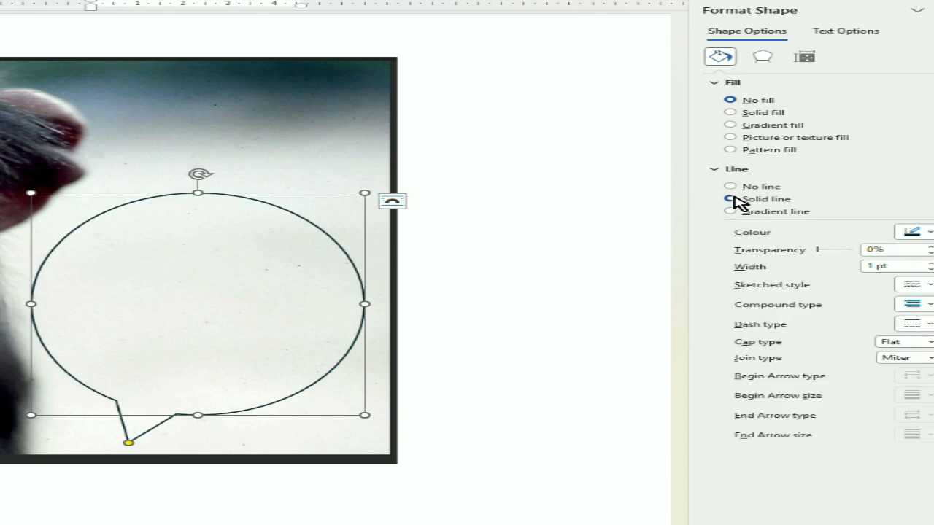
{"action": "left_click", "coordinate": [928, 232]}
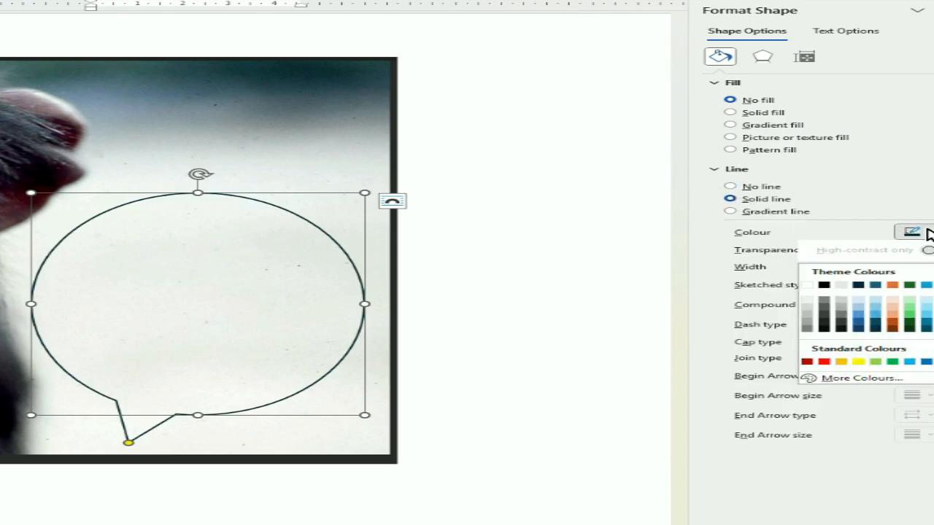
{"action": "left_click", "coordinate": [824, 288]}
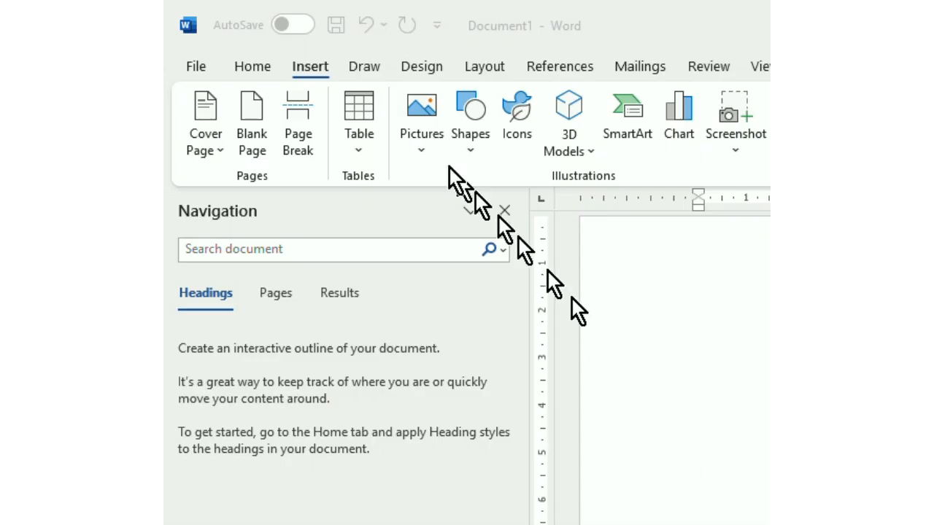
Insert a text box over the speech bubble and enter the text "Who loves ya baby!".
{"action": "left_click", "coordinate": [311, 65]}
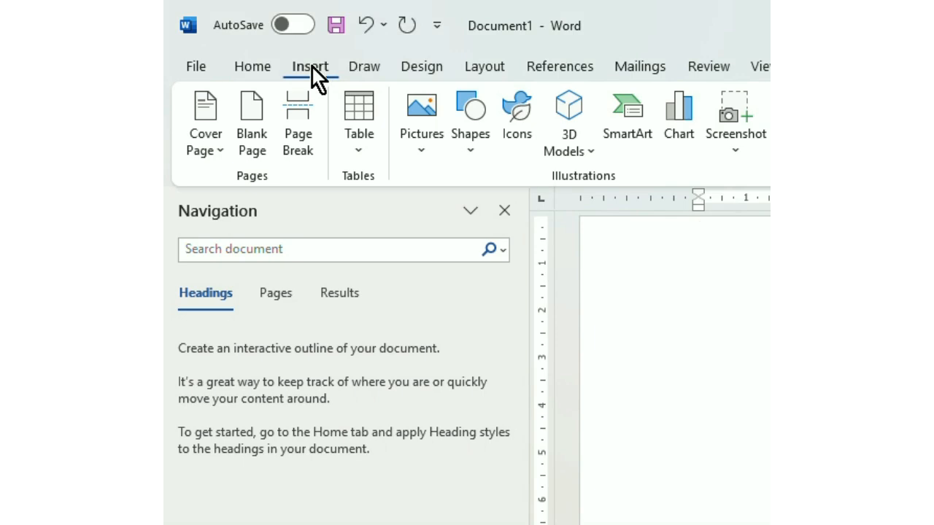
{"action": "left_click", "coordinate": [469, 143]}
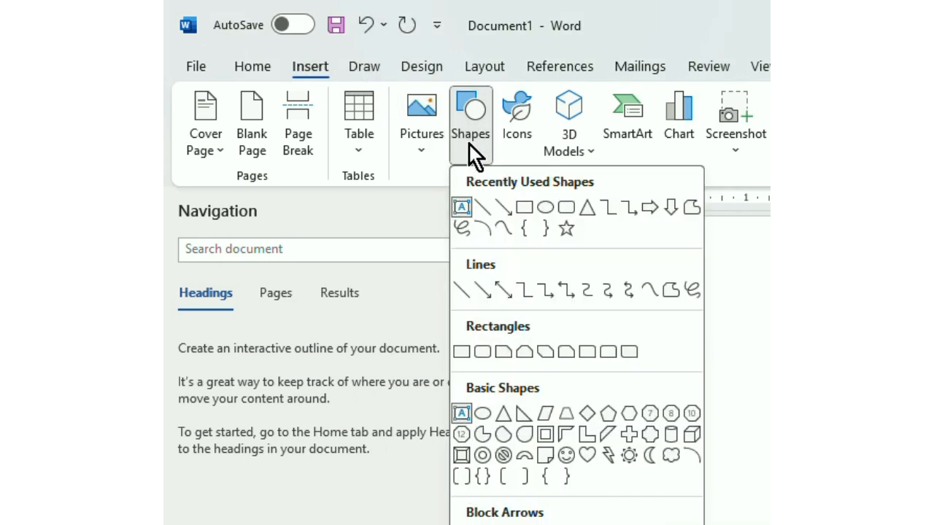
{"action": "left_click", "coordinate": [462, 413]}
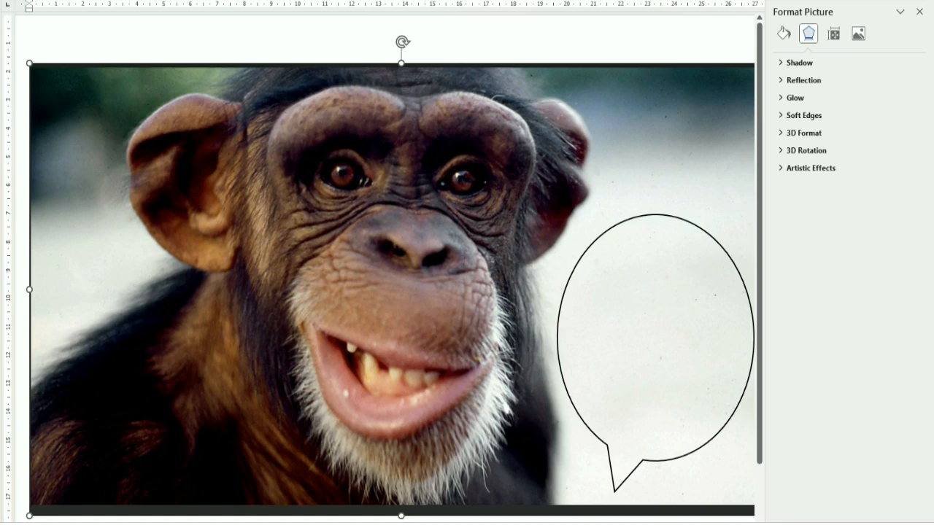
{"action": "left_click_drag", "start_coordinate": [570, 252], "coordinate": [578, 423]}
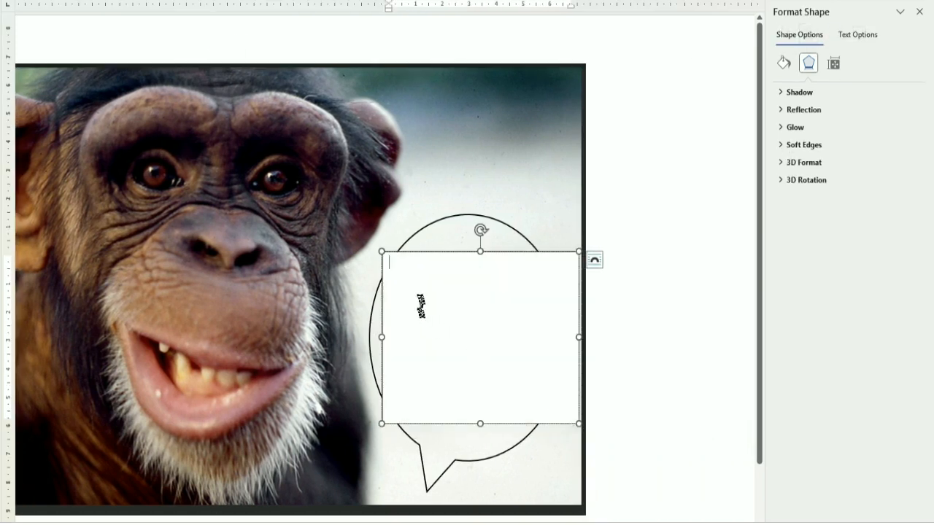
{"action": "type", "text": "Who"}
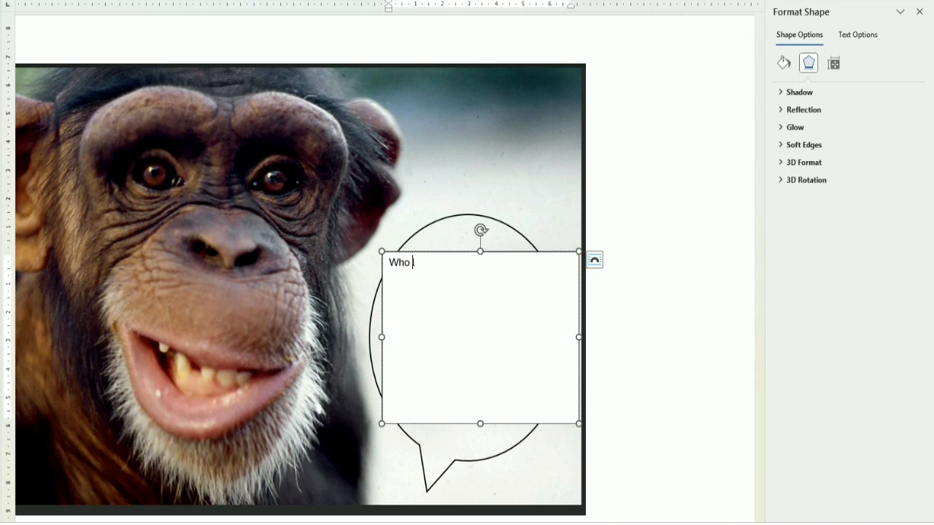
{"action": "type", "text": " loves ya baby!"}
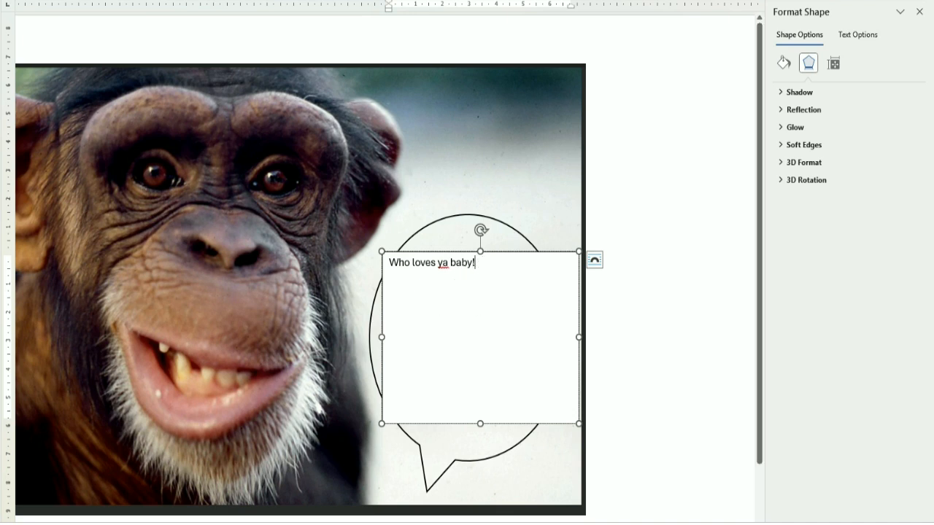
Set the caption text to size 48 and lengthen the text box downward to fit all three lines.
{"action": "left_click_drag", "start_coordinate": [475, 263], "coordinate": [382, 264]}
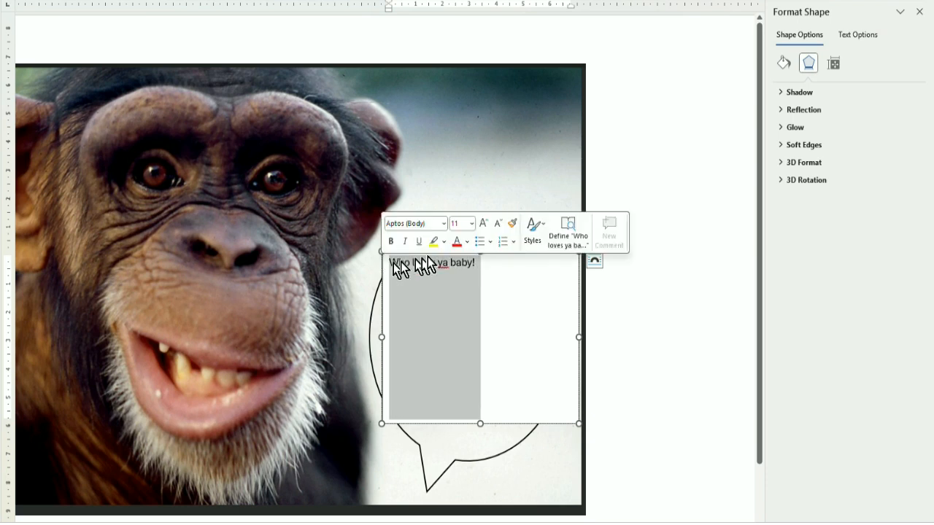
{"action": "left_click", "coordinate": [472, 223]}
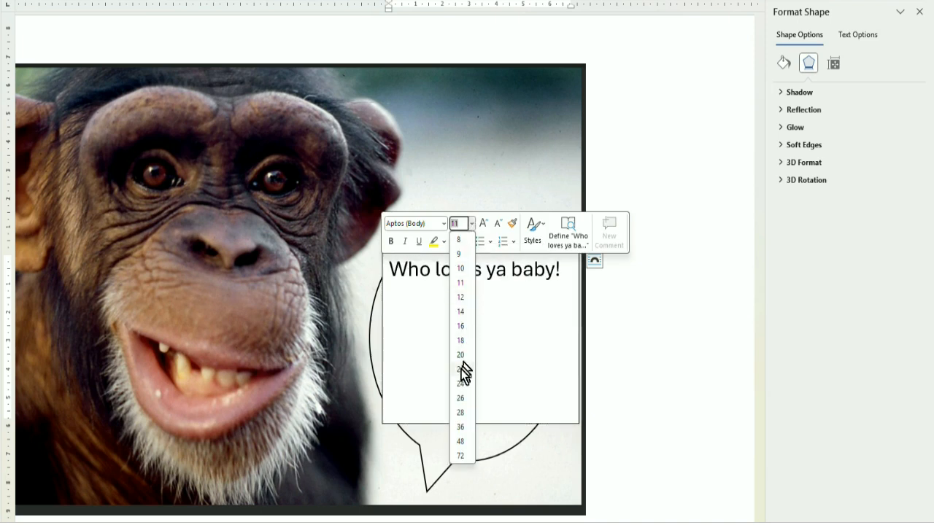
{"action": "left_click", "coordinate": [462, 442]}
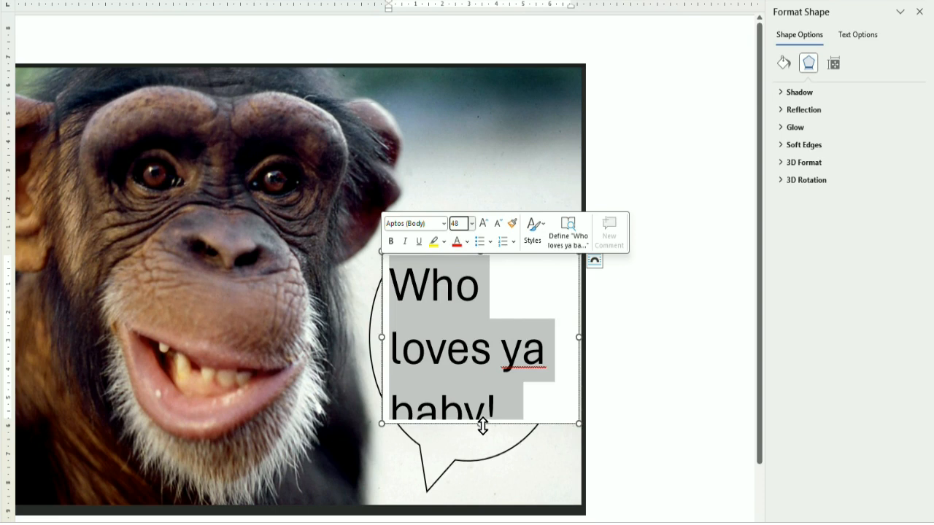
{"action": "left_click", "coordinate": [479, 426]}
{"action": "left_click_drag", "start_coordinate": [479, 426], "coordinate": [479, 449]}
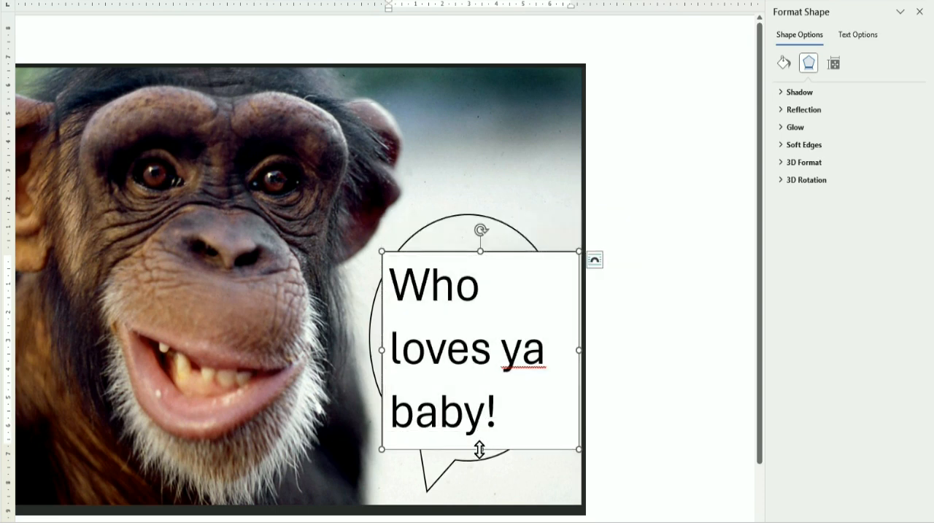
Format the text box with No fill and No line, and shift it up and to the right over the bubble.
{"action": "right_click", "coordinate": [518, 449]}
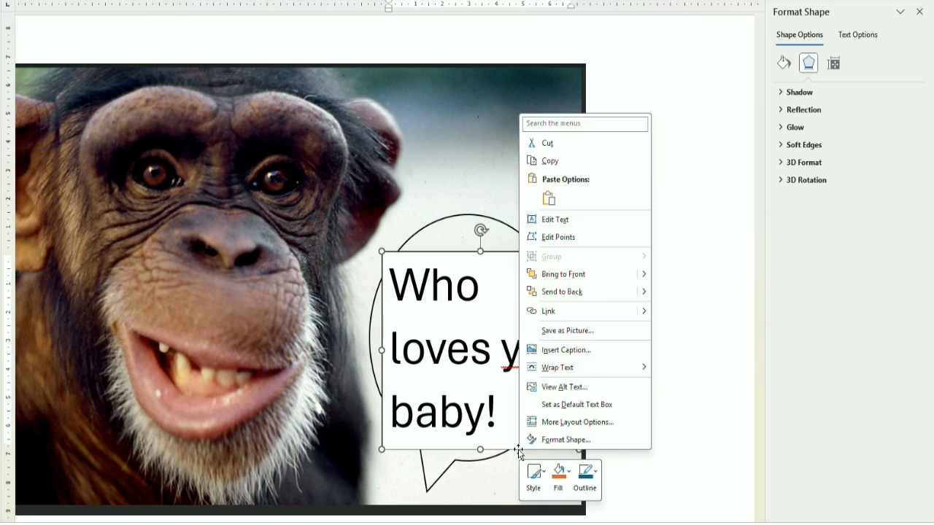
{"action": "left_click", "coordinate": [562, 440]}
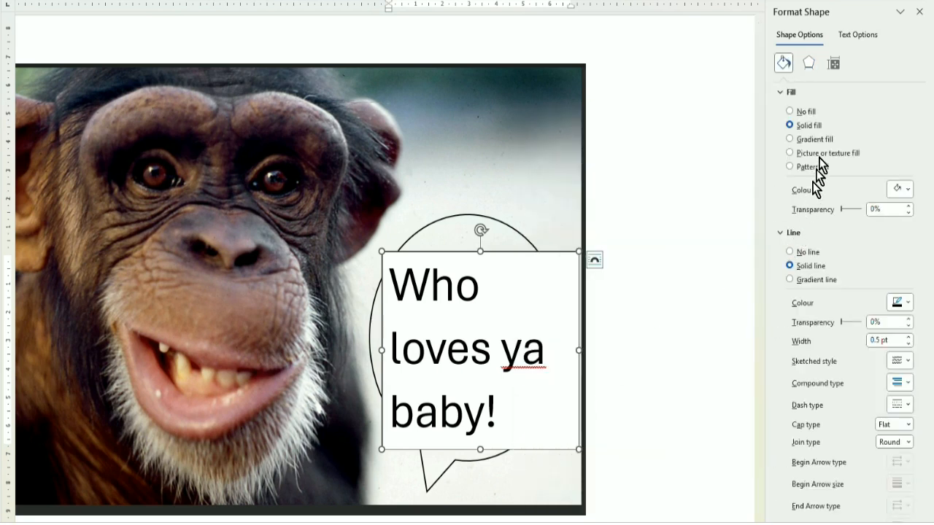
{"action": "left_click", "coordinate": [806, 111]}
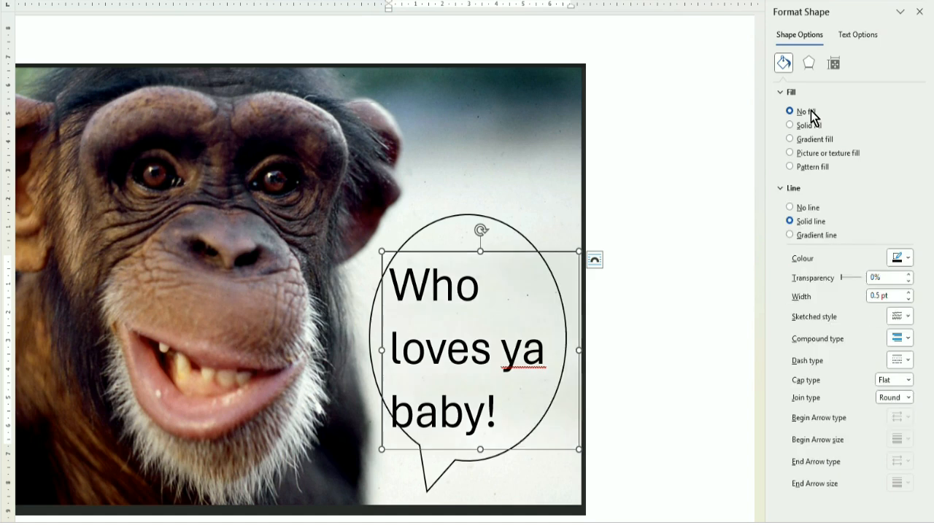
{"action": "left_click", "coordinate": [908, 260]}
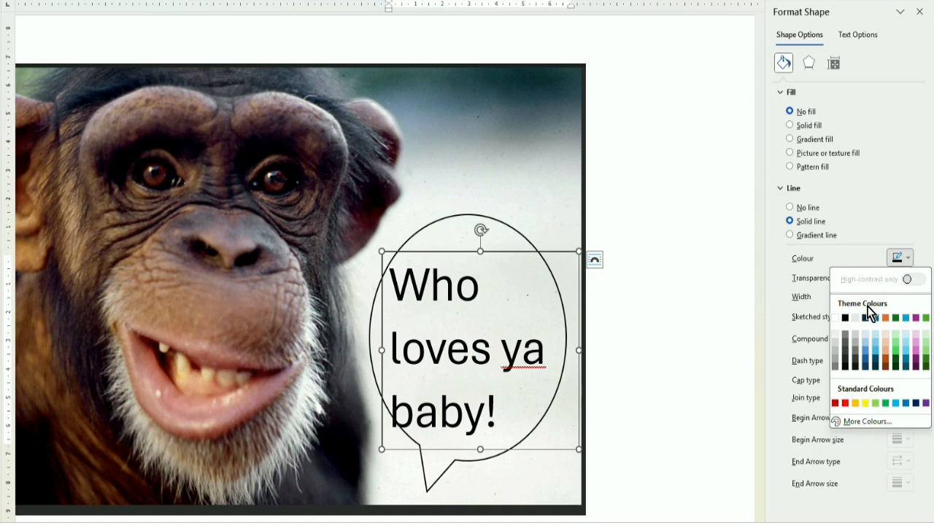
{"action": "left_click", "coordinate": [817, 209]}
{"action": "left_click", "coordinate": [817, 209]}
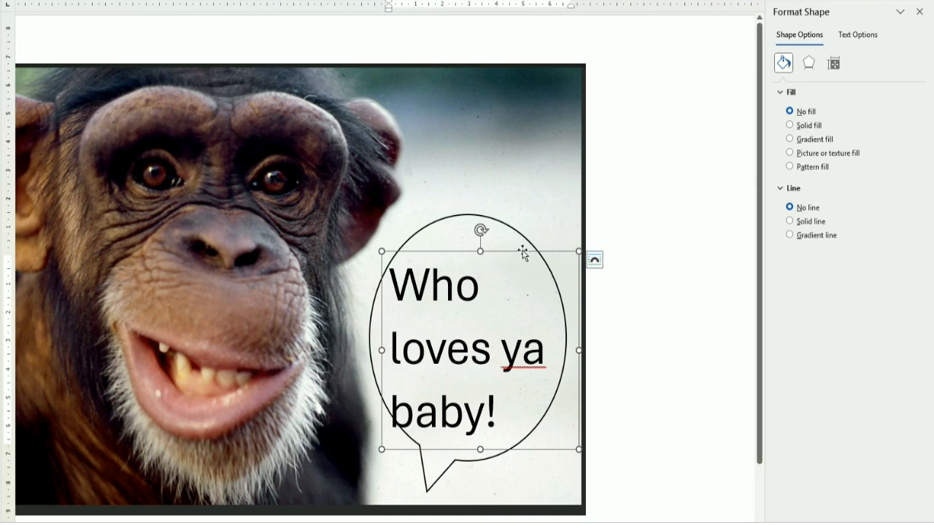
{"action": "left_click_drag", "start_coordinate": [523, 248], "coordinate": [554, 193]}
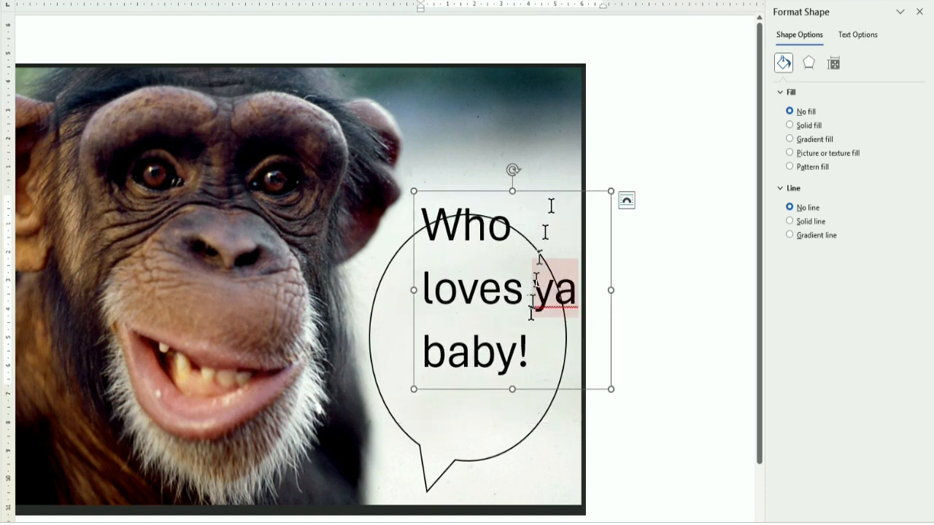
Format the speech bubble with a solid white fill.
{"action": "left_click", "coordinate": [497, 458]}
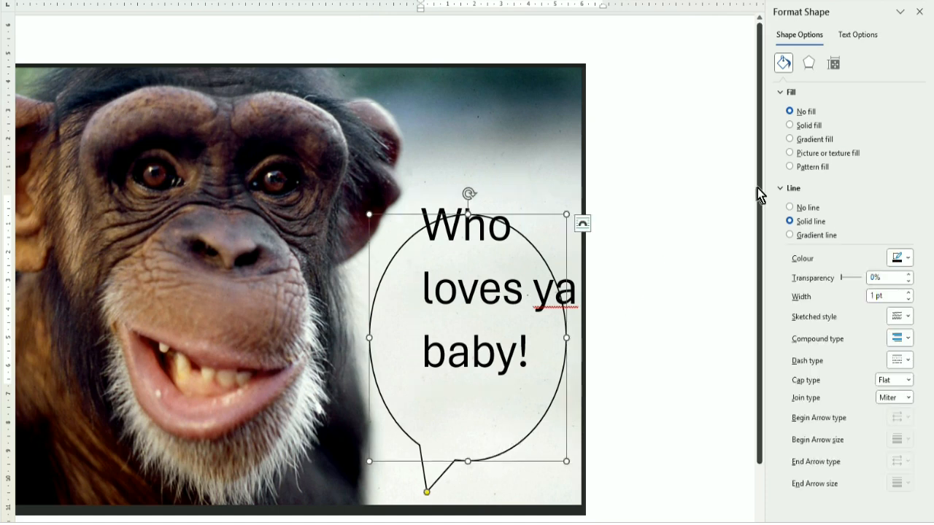
{"action": "left_click", "coordinate": [804, 127]}
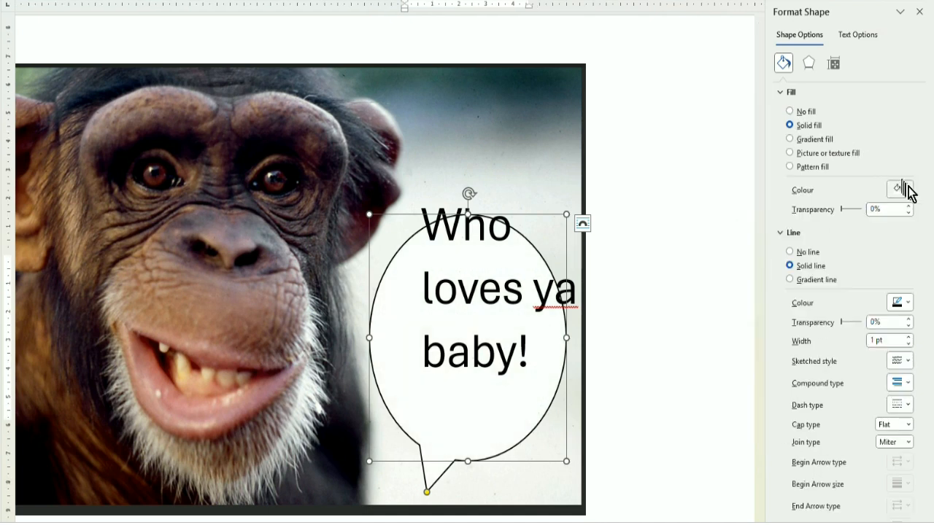
{"action": "left_click", "coordinate": [909, 191]}
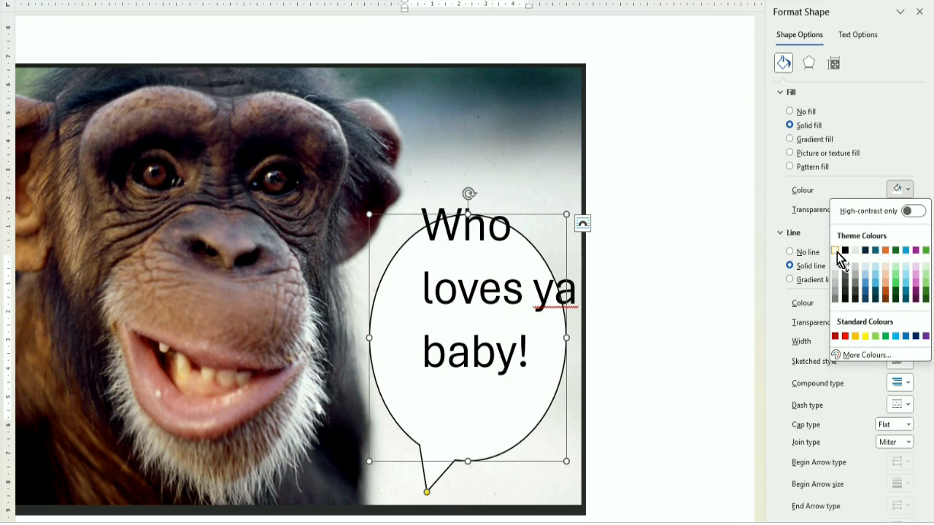
{"action": "left_click", "coordinate": [834, 250]}
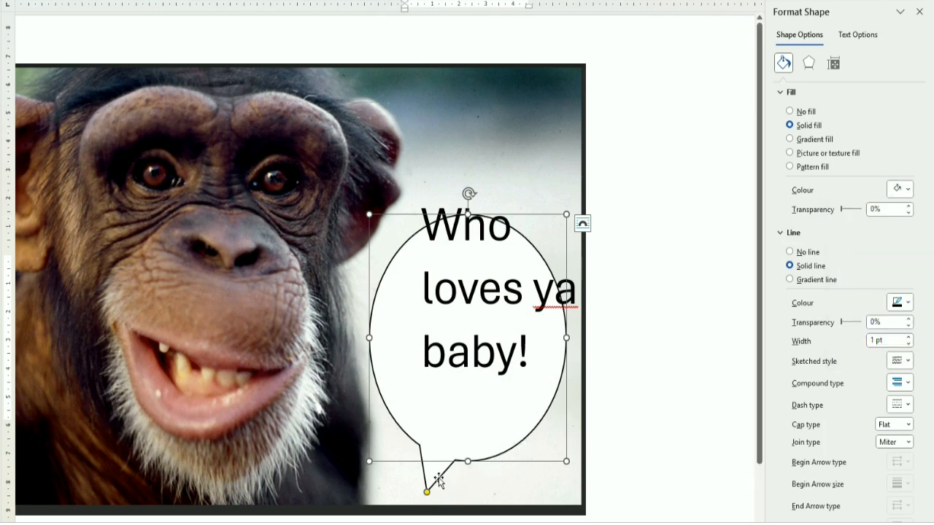
Move the speech bubble up behind the caption and enlarge it slightly from its upper-left corner.
{"action": "left_click_drag", "start_coordinate": [438, 476], "coordinate": [451, 438]}
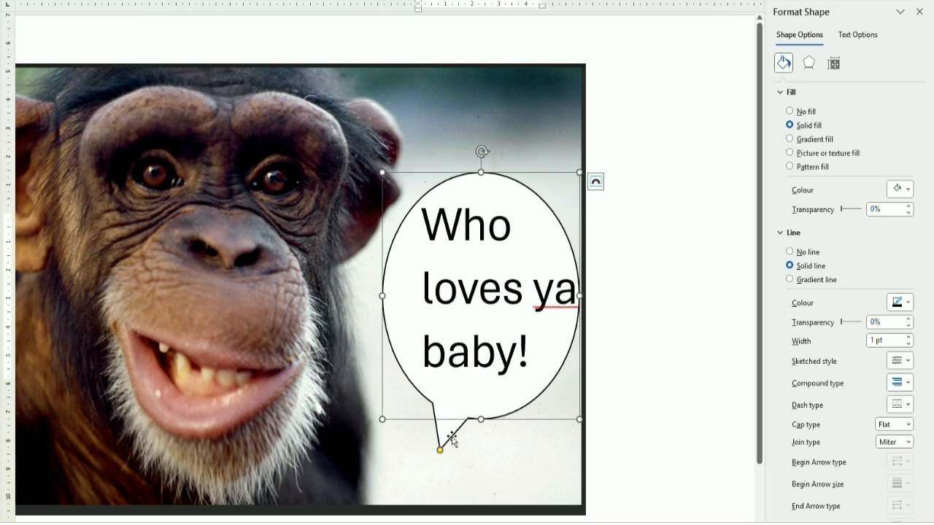
{"action": "left_click", "coordinate": [450, 356]}
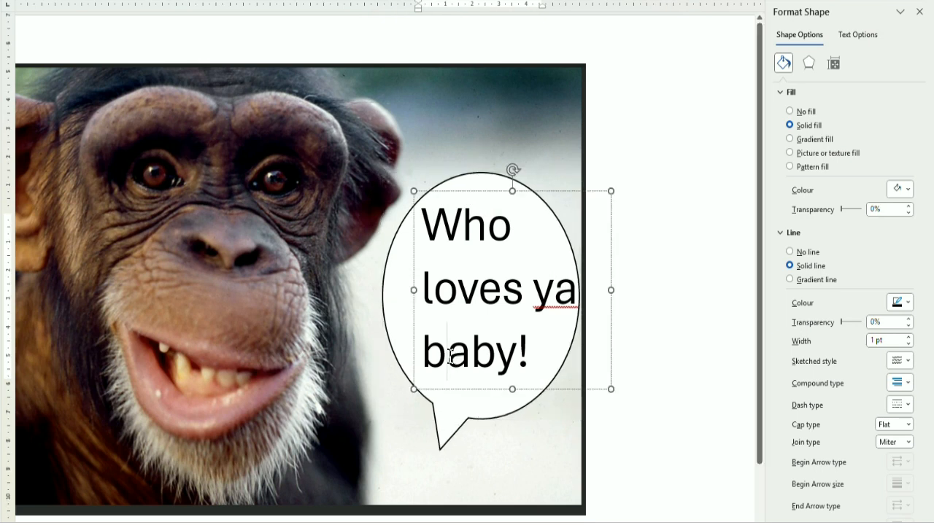
{"action": "left_click", "coordinate": [383, 288]}
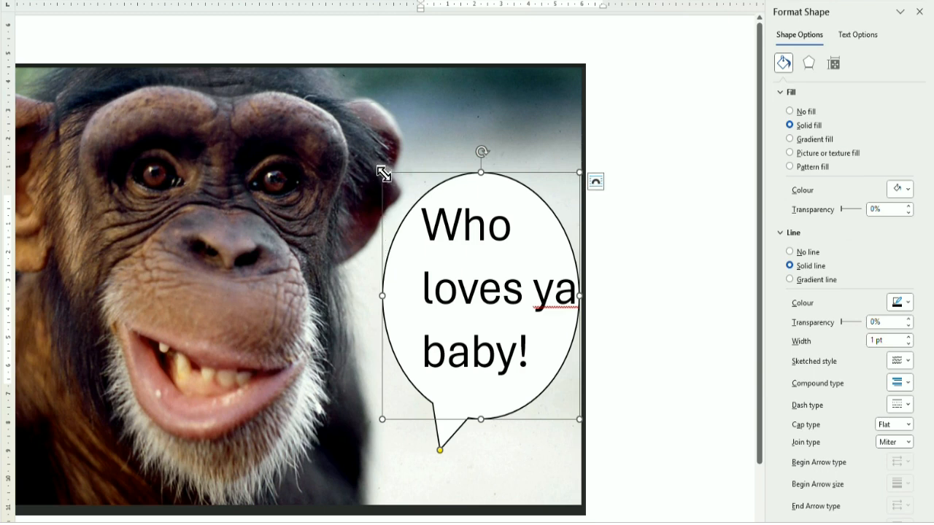
{"action": "left_click_drag", "start_coordinate": [383, 173], "coordinate": [371, 165]}
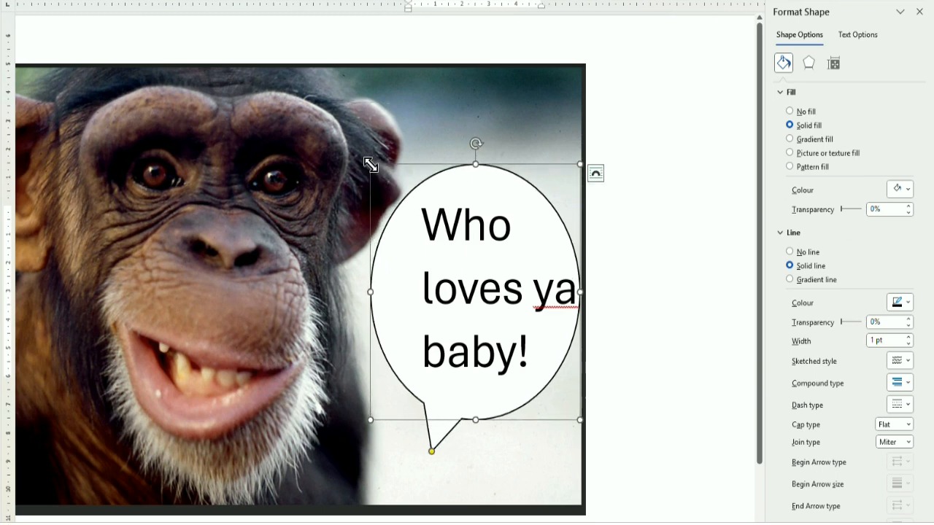
Nudge the caption text box slightly left inside the bubble, and point the bubble's tail toward the chimpanzee's mouth.
{"action": "left_click", "coordinate": [477, 288]}
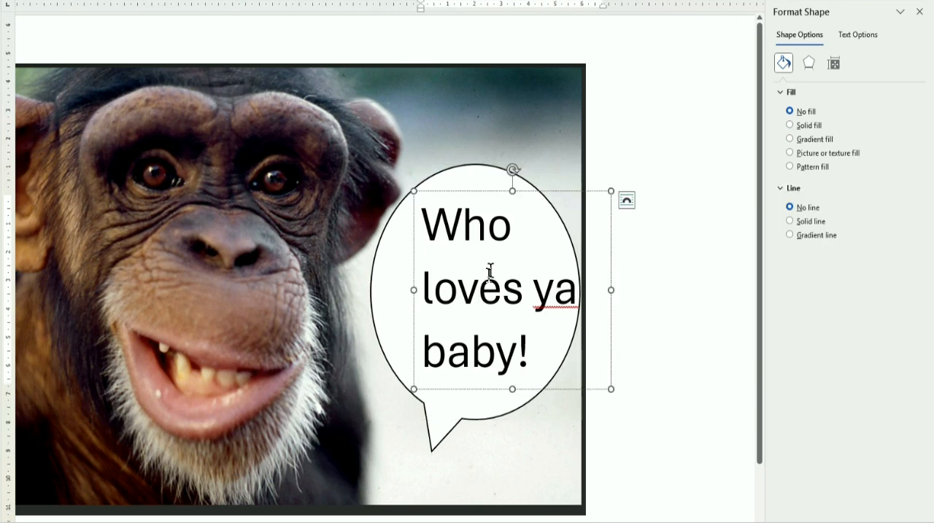
{"action": "left_click_drag", "start_coordinate": [499, 192], "coordinate": [491, 191]}
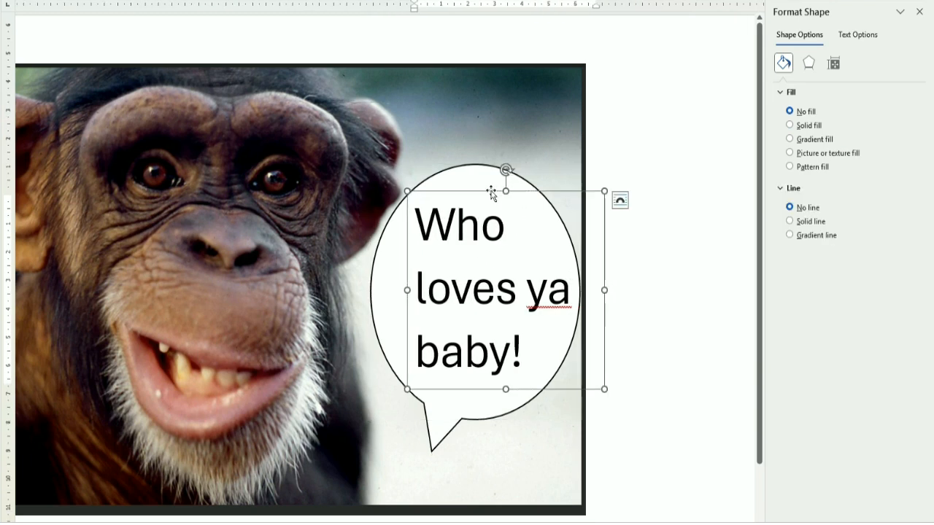
{"action": "left_click", "coordinate": [431, 452]}
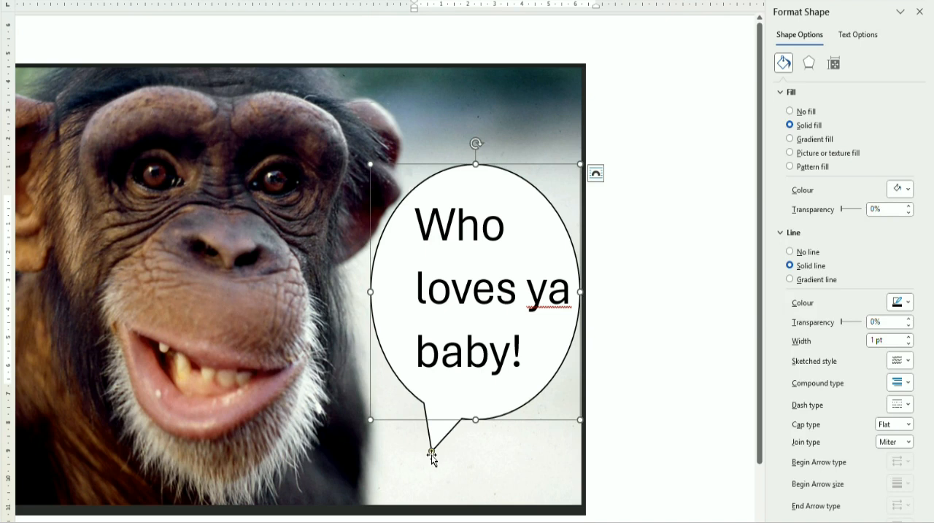
{"action": "mouse_move", "coordinate": [431, 452]}
{"action": "left_mouse_down"}
{"action": "mouse_move", "coordinate": [358, 375]}
{"action": "mouse_move", "coordinate": [351, 364]}
{"action": "mouse_move", "coordinate": [360, 354]}
{"action": "left_mouse_up"}
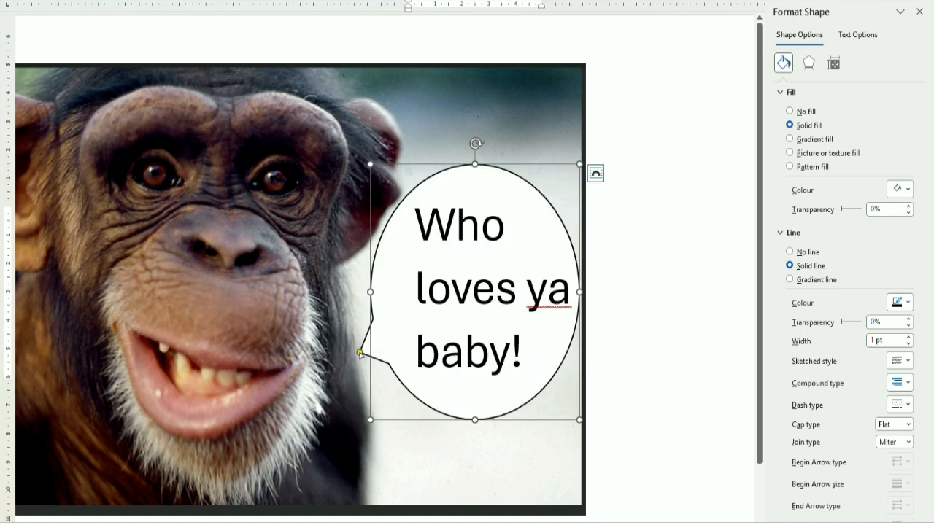
{"action": "left_click", "coordinate": [129, 39]}
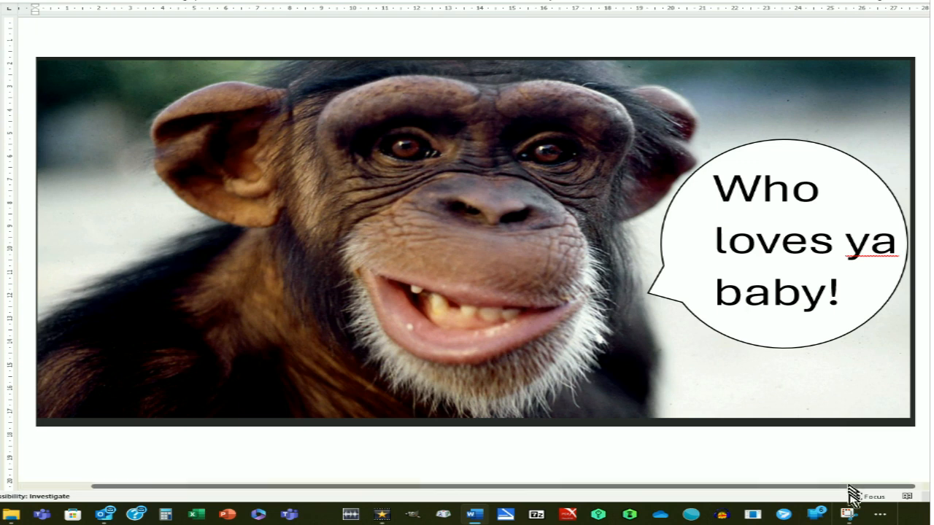
Open Snipping Tool over the captioned chimpanzee picture.
{"action": "mouse_move", "coordinate": [852, 514]}
{"action": "right_click", "coordinate": [849, 514]}
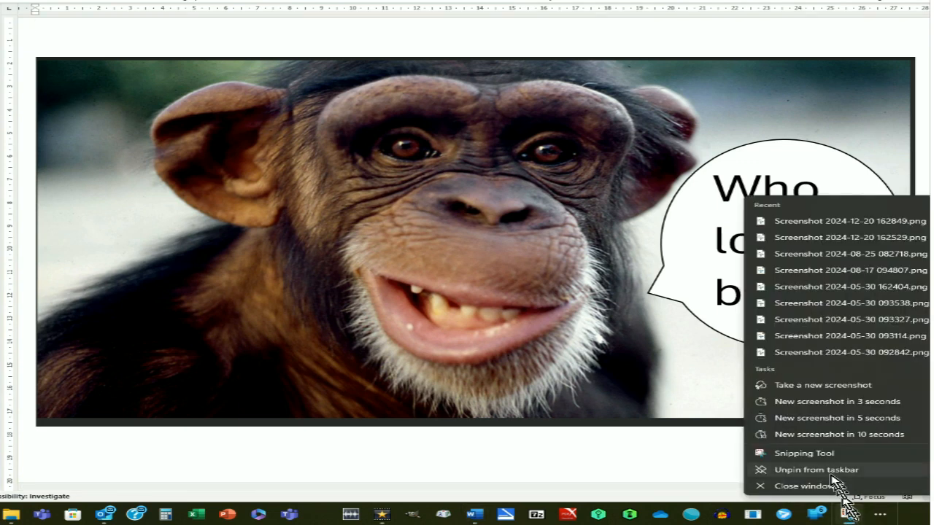
{"action": "left_click", "coordinate": [817, 456]}
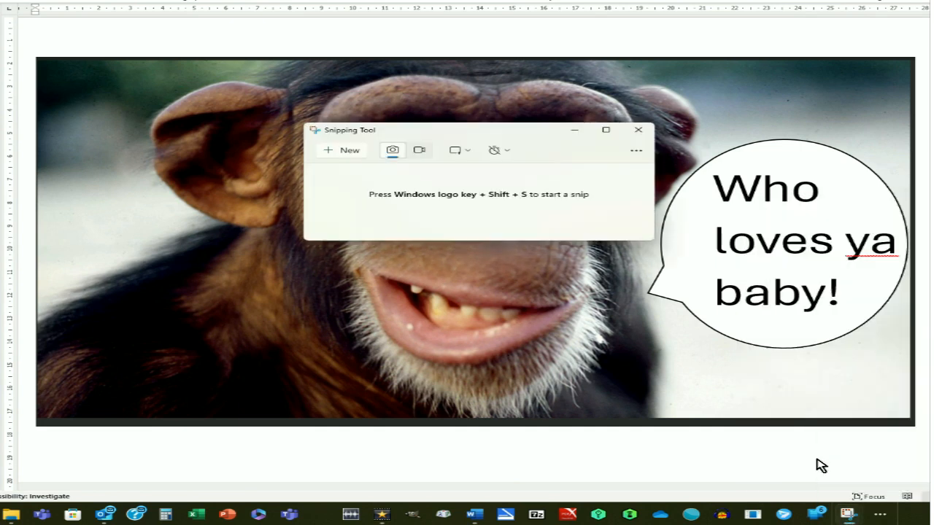
Snip the whole chimpanzee picture with its speech bubble, and move the Snipping Tool window so the full capture shows.
{"action": "left_click", "coordinate": [342, 158]}
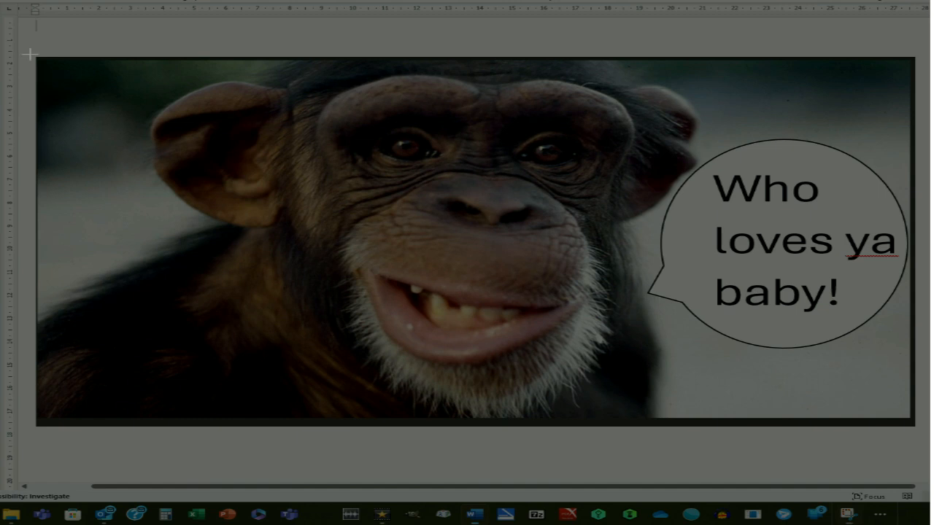
{"action": "left_click_drag", "start_coordinate": [31, 54], "coordinate": [925, 437]}
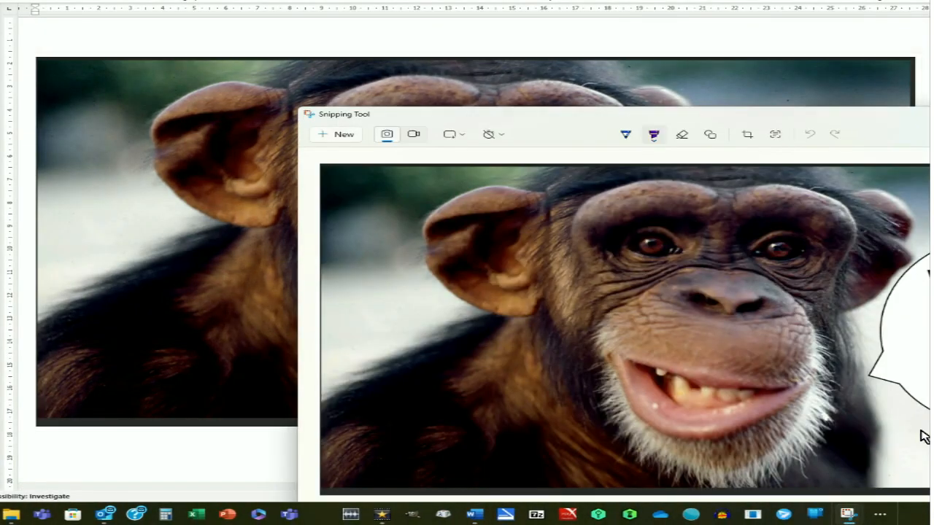
{"action": "left_click_drag", "start_coordinate": [719, 124], "coordinate": [456, 44]}
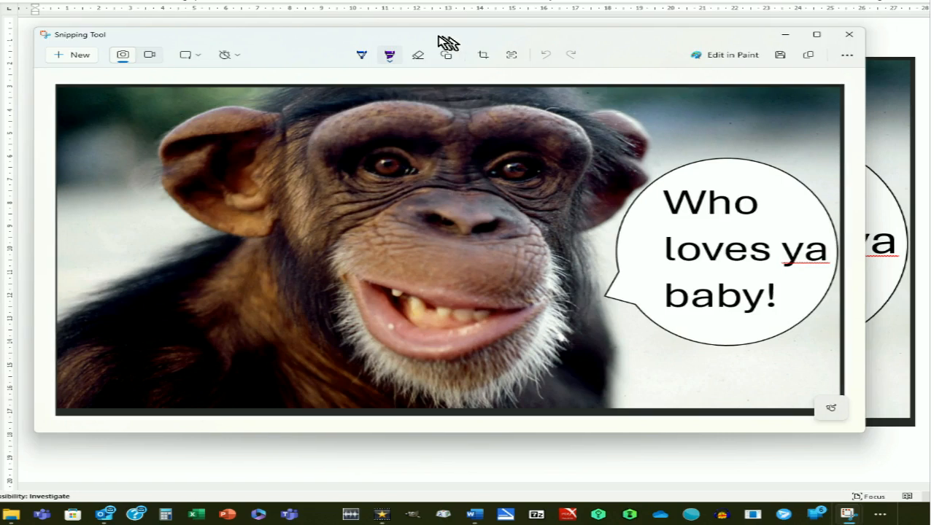
Crop the snip on all four sides to trim off the dark border around the captioned picture, and apply the crop.
{"action": "left_click", "coordinate": [481, 58]}
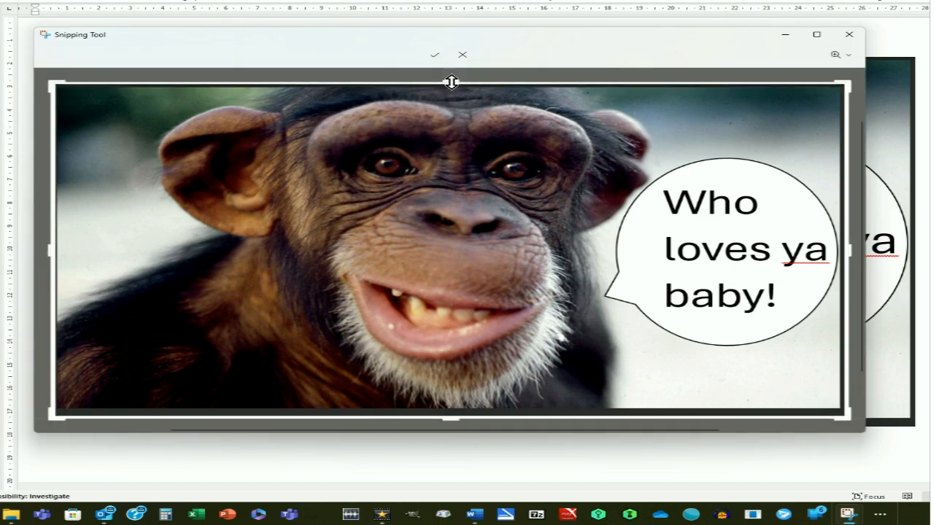
{"action": "left_click_drag", "start_coordinate": [452, 83], "coordinate": [454, 92]}
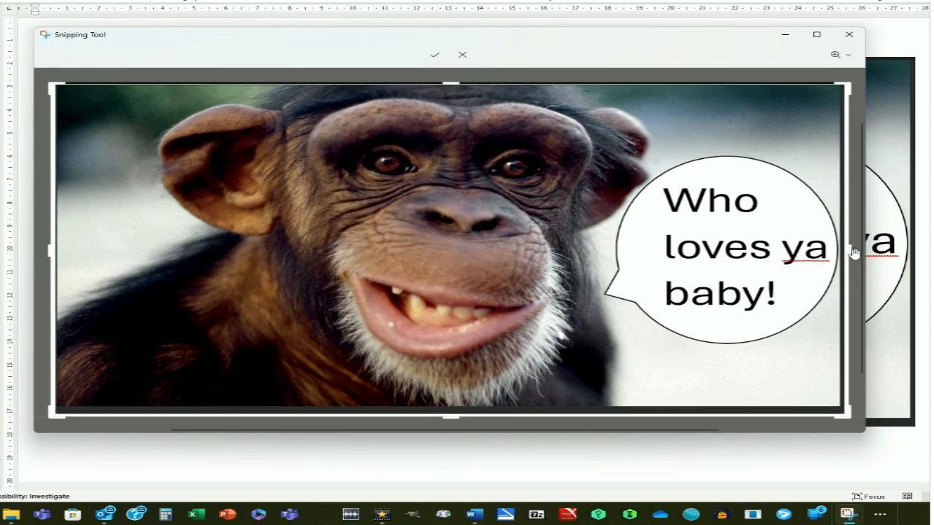
{"action": "left_click_drag", "start_coordinate": [848, 251], "coordinate": [839, 272]}
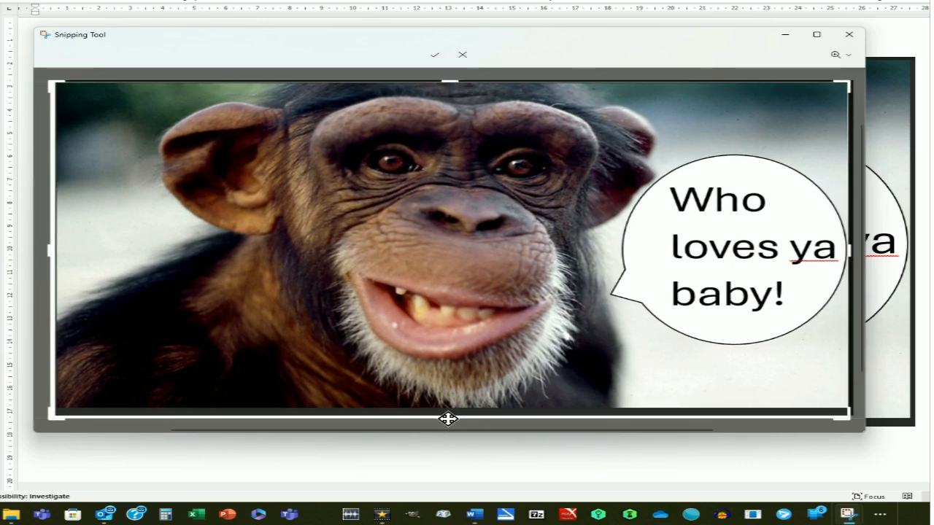
{"action": "left_click_drag", "start_coordinate": [449, 420], "coordinate": [446, 409]}
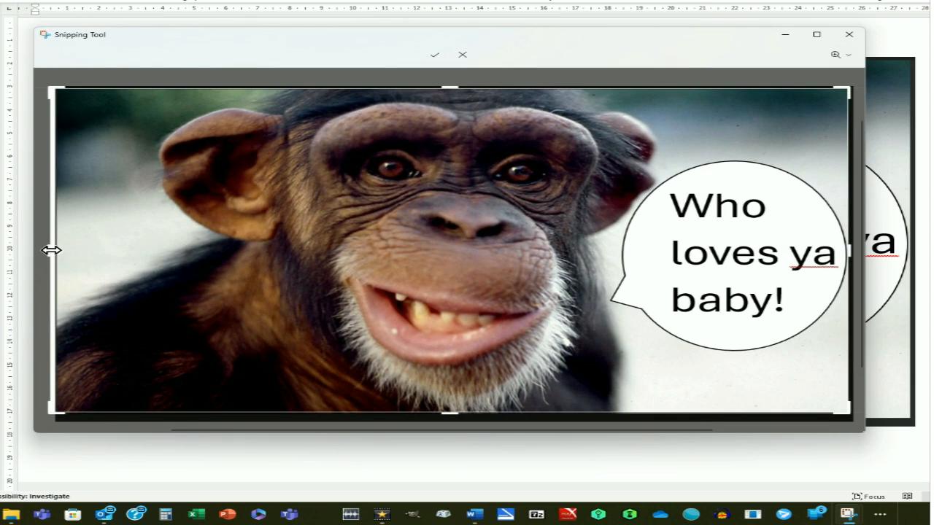
{"action": "left_click_drag", "start_coordinate": [51, 250], "coordinate": [58, 258]}
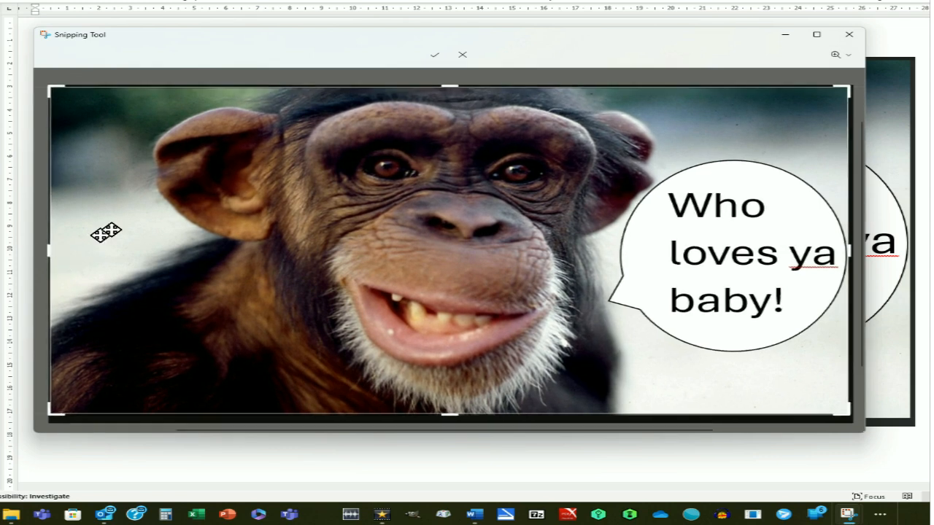
{"action": "left_click", "coordinate": [436, 56]}
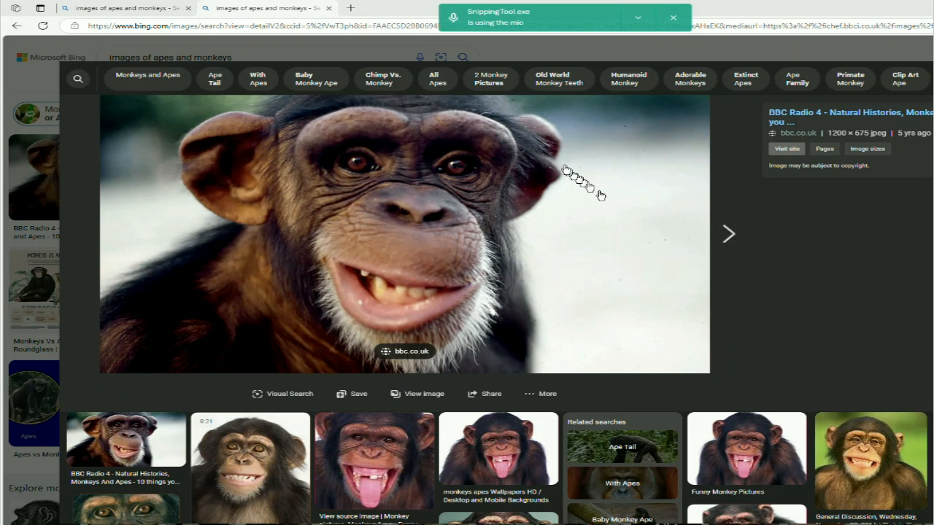
In the web browser, open Facebook in a new tab and start a new post on the profile page.
{"action": "left_click", "coordinate": [351, 9]}
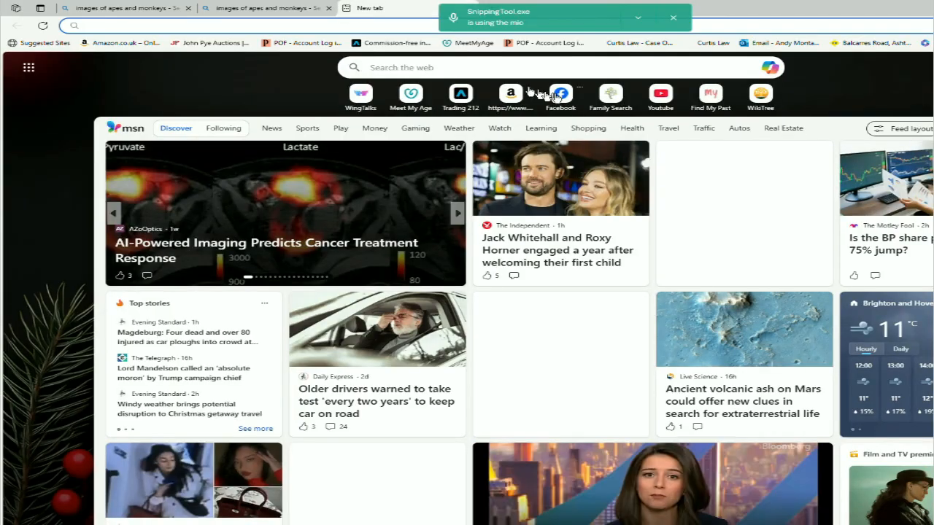
{"action": "left_click", "coordinate": [560, 94]}
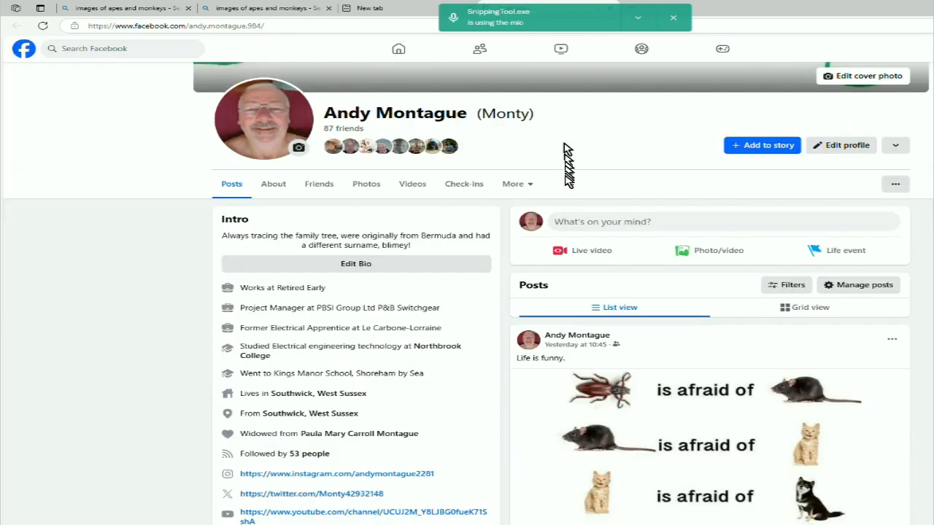
{"action": "left_click", "coordinate": [566, 225]}
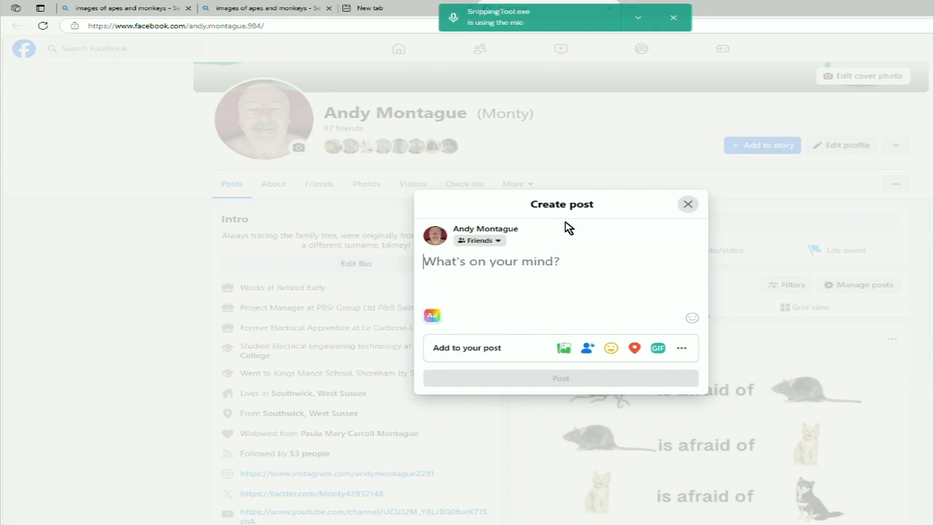
Paste the cropped chimpanzee picture into the new Facebook post and publish it to Friends.
{"action": "right_click", "coordinate": [438, 261]}
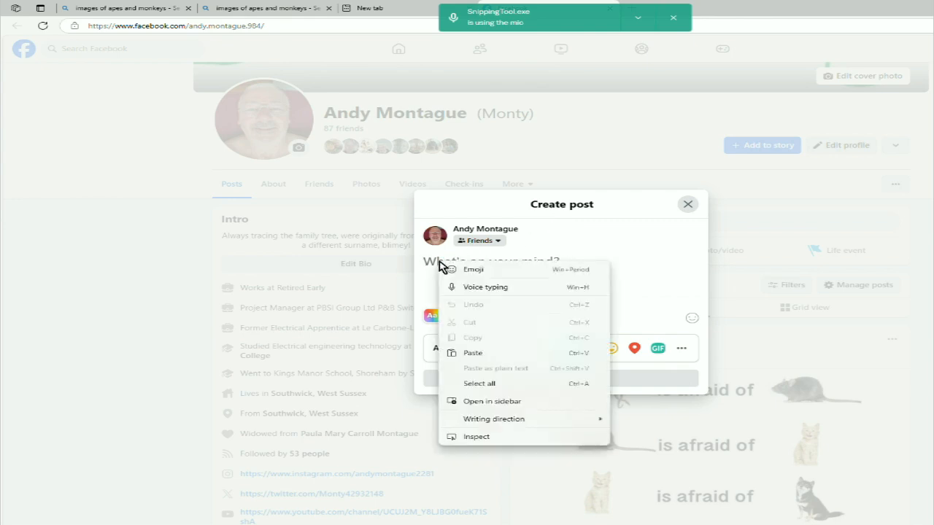
{"action": "left_click", "coordinate": [471, 354]}
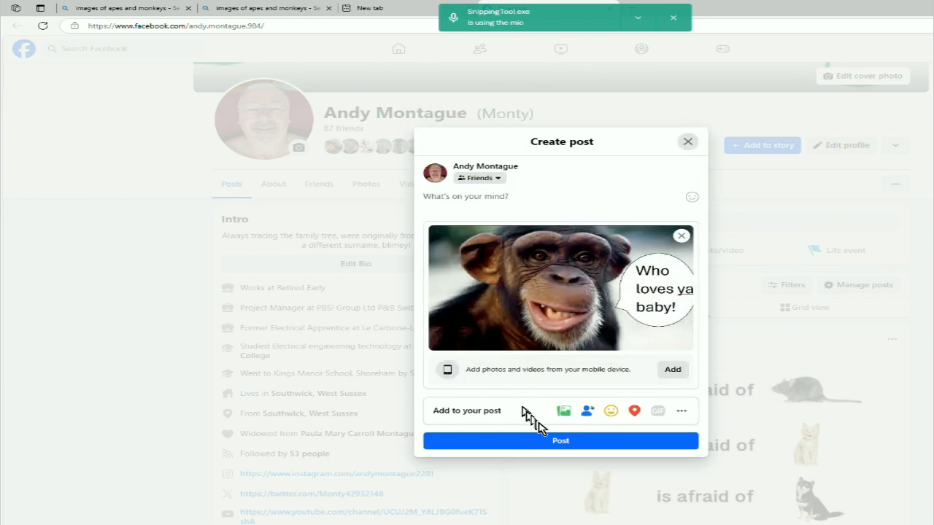
{"action": "left_click", "coordinate": [556, 441]}
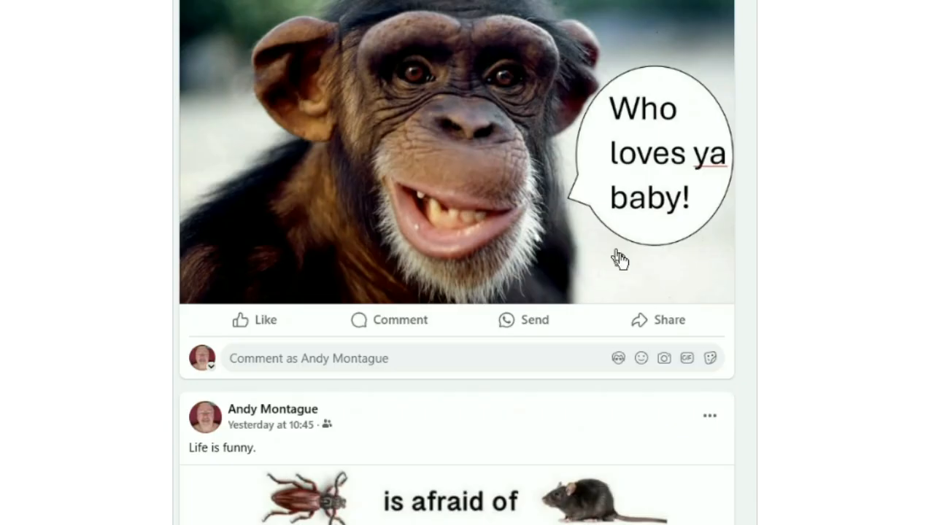
Open the sharing options of the published chimpanzee post.
{"action": "left_click", "coordinate": [638, 323]}
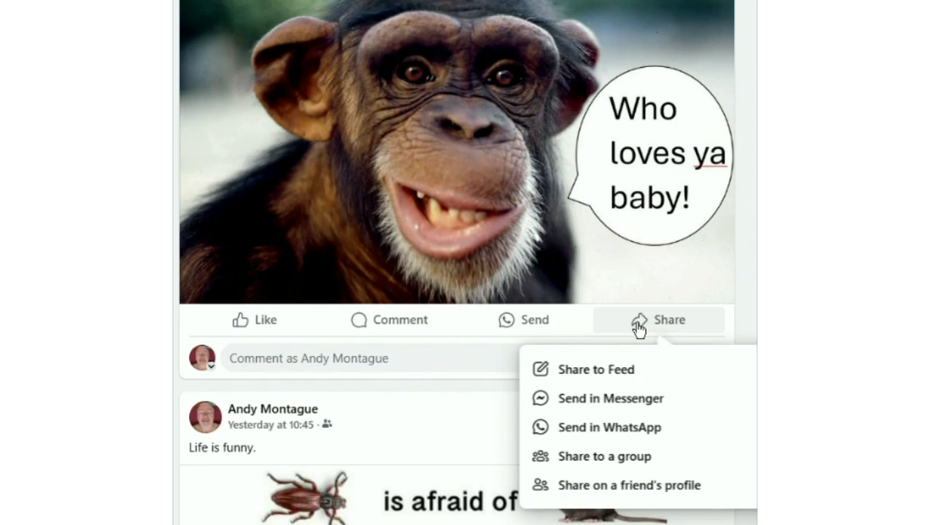